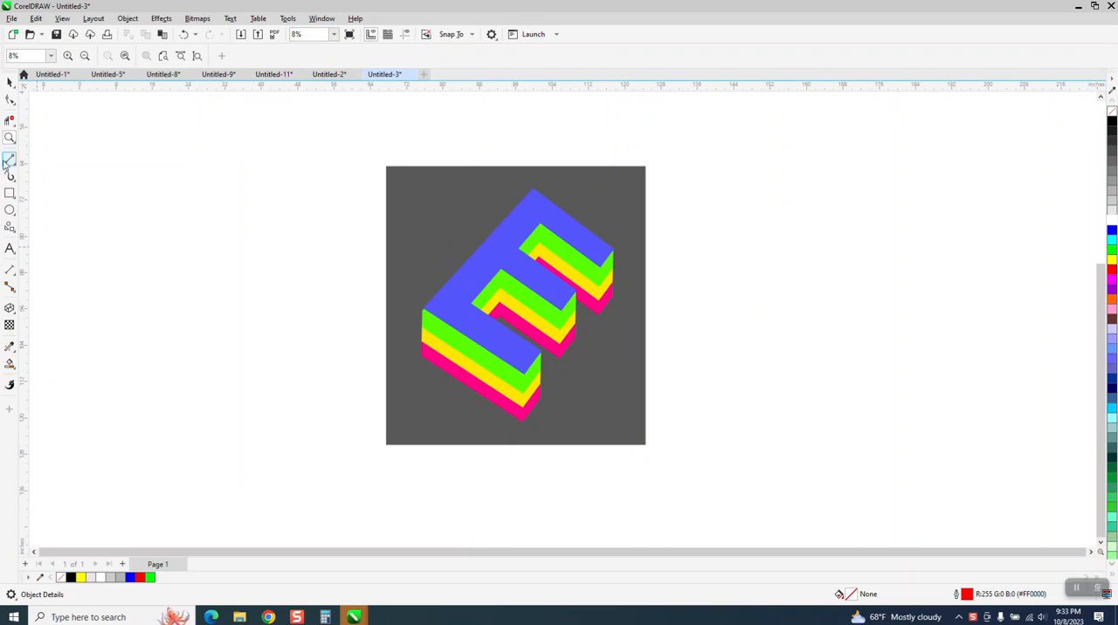
Move the reference picture of the coloured E to the right to free up drawing space
left_click_drag(396, 220, 701, 453)
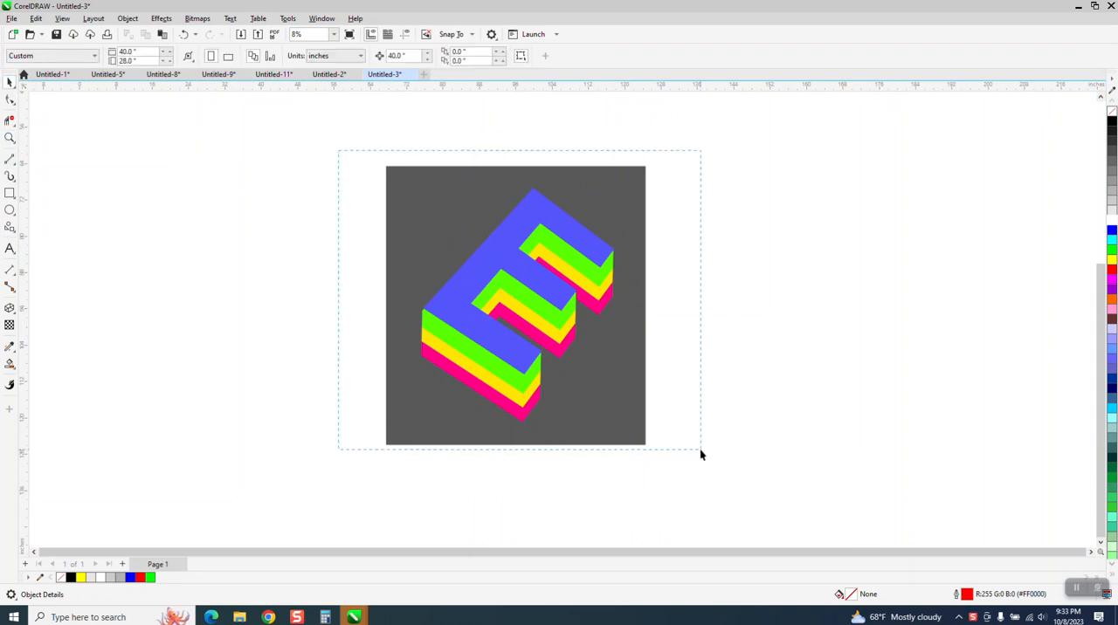
left_click_drag(568, 324, 847, 300)
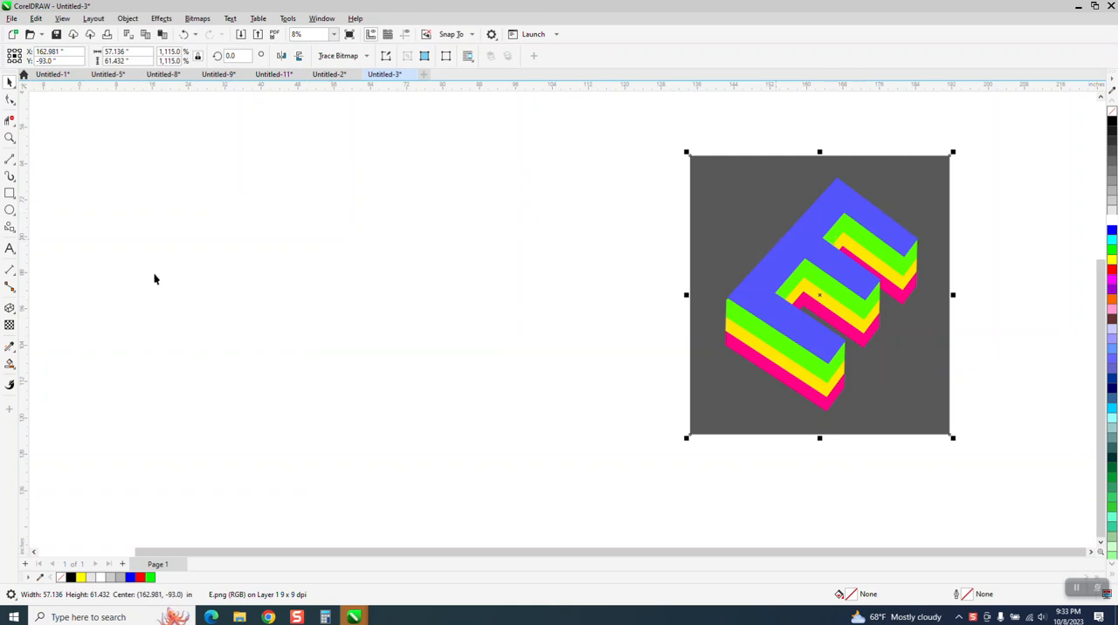
Add the artistic text letter "E" in 24 pt Arial in the blank area beside the reference picture
left_click(15, 254)
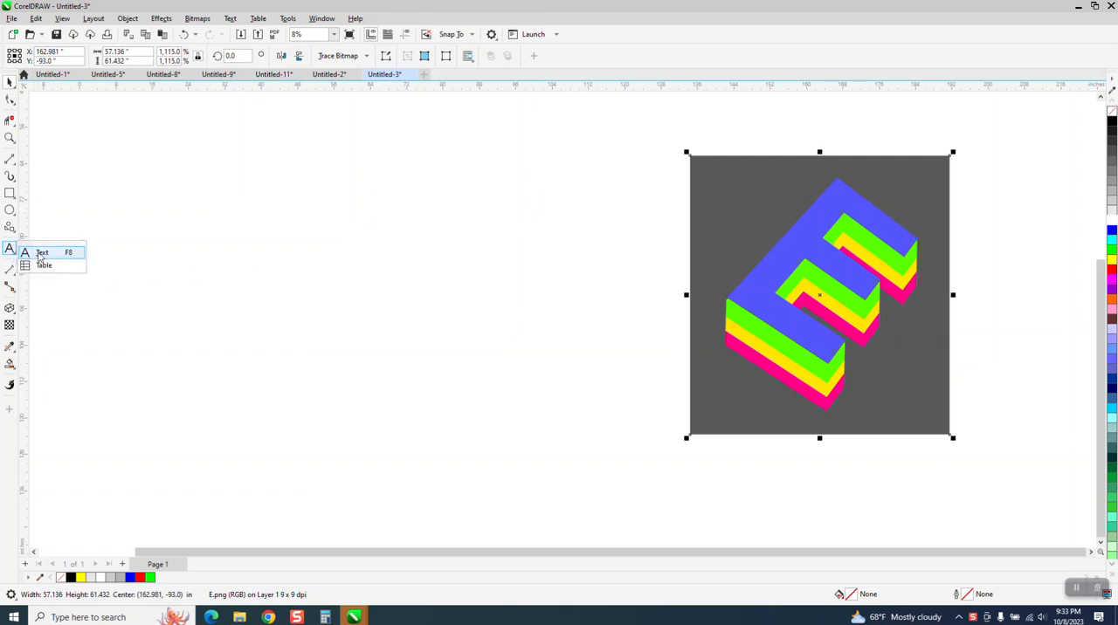
left_click(40, 254)
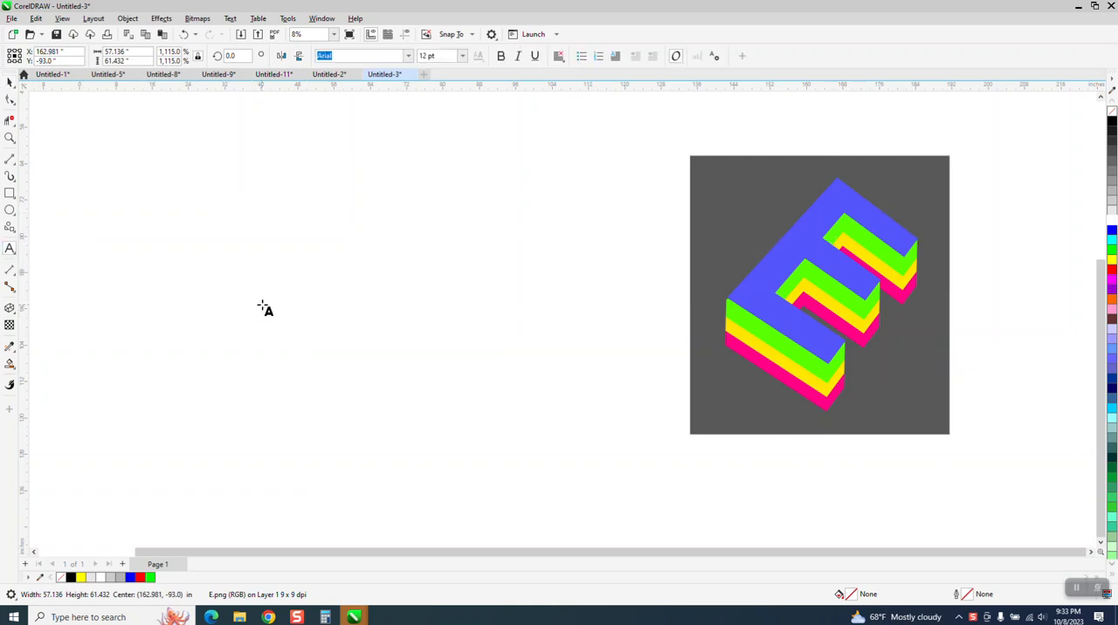
left_click(252, 304)
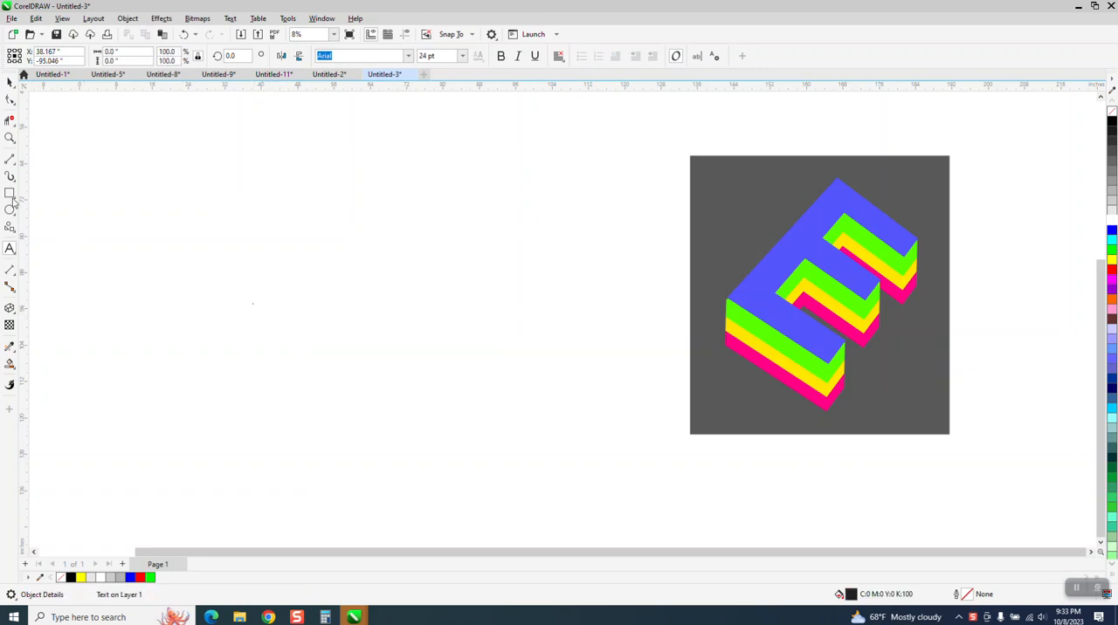
left_click(9, 139)
left_click_drag(200, 261, 337, 346)
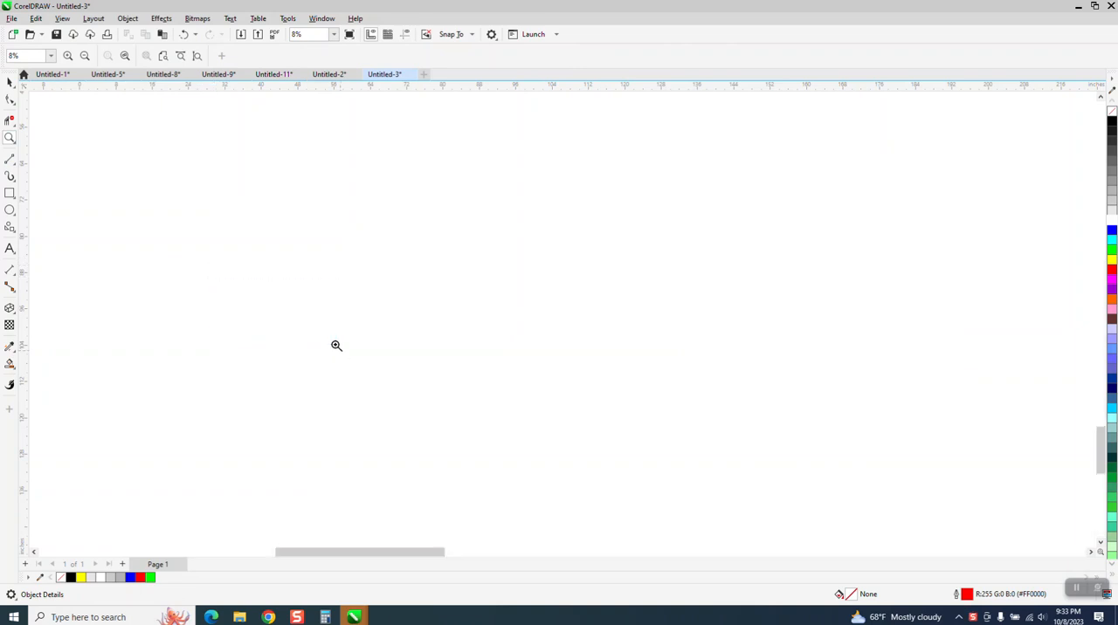
left_click(10, 248)
left_click(280, 320)
type("E")
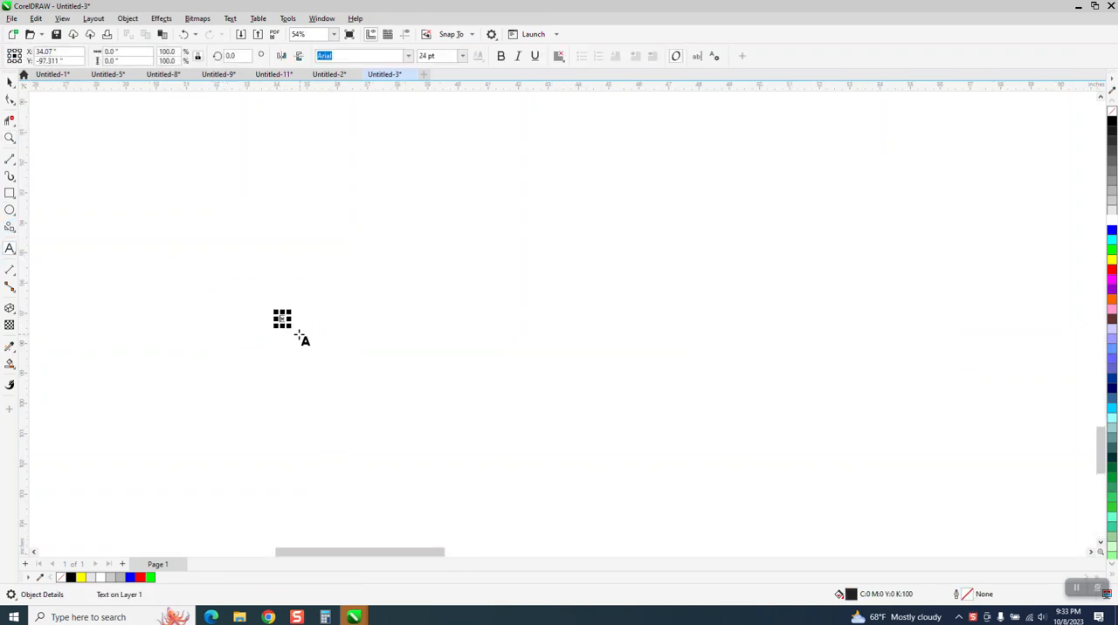
Enlarge the letter E to about 20 inches wide and 27 inches high
scroll(445, 306, "down", 8)
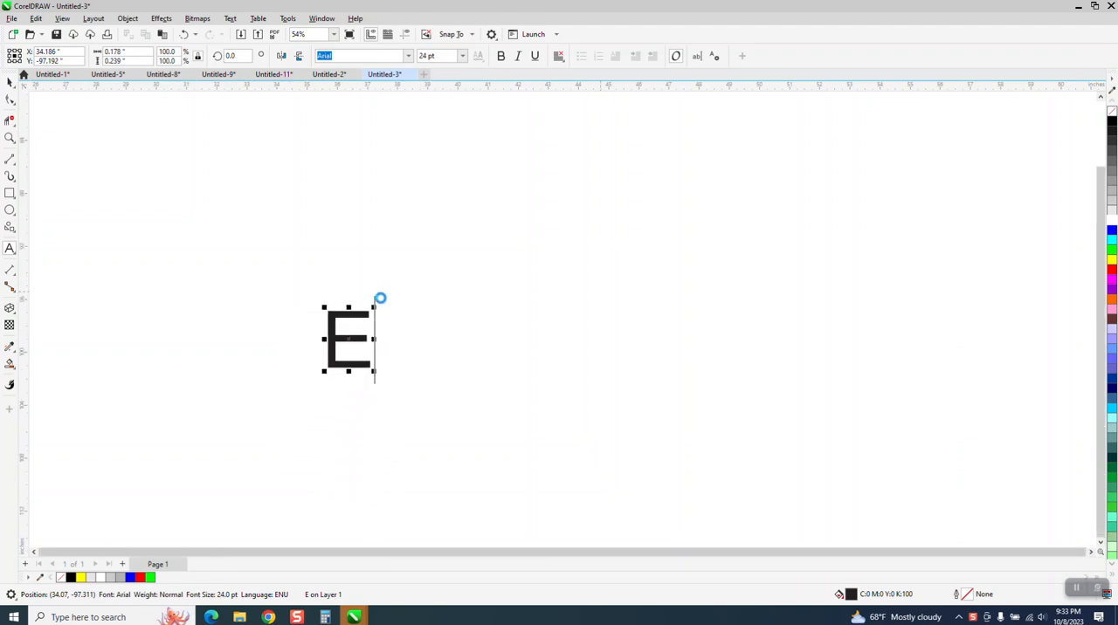
left_click_drag(414, 297, 531, 260)
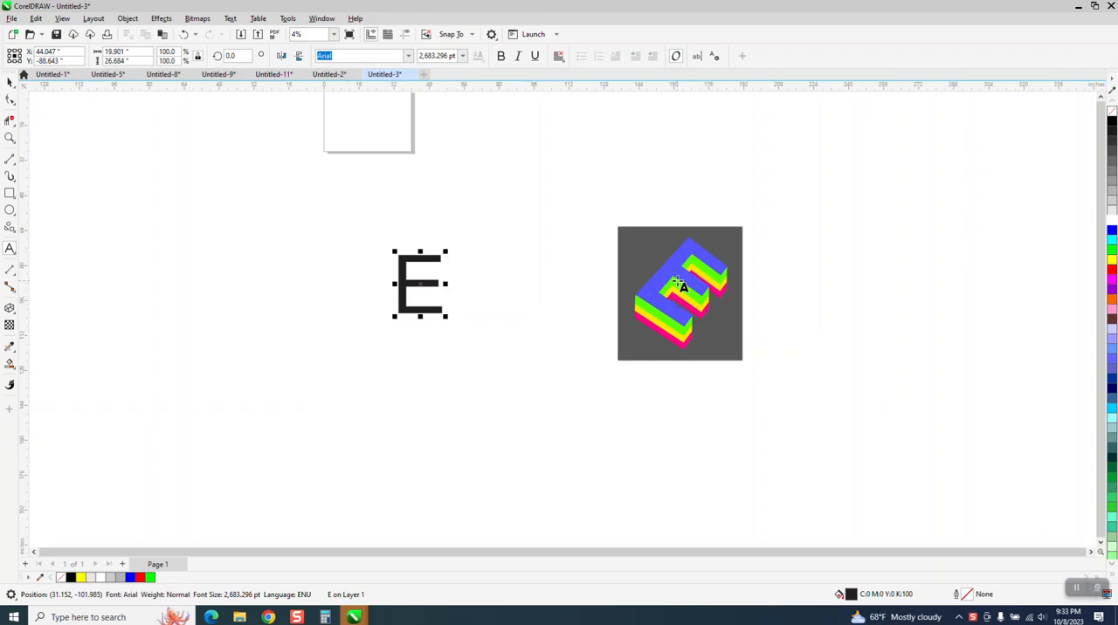
left_click(15, 142)
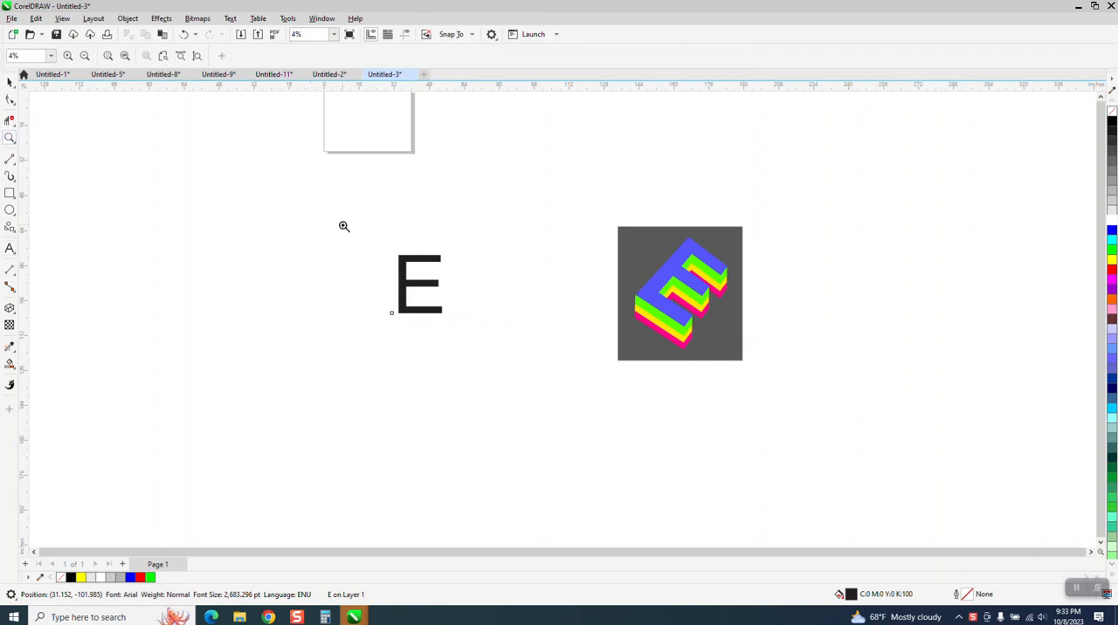
left_click_drag(330, 233, 769, 356)
Make the enlarged letter E bold
left_click(9, 81)
left_click(241, 362)
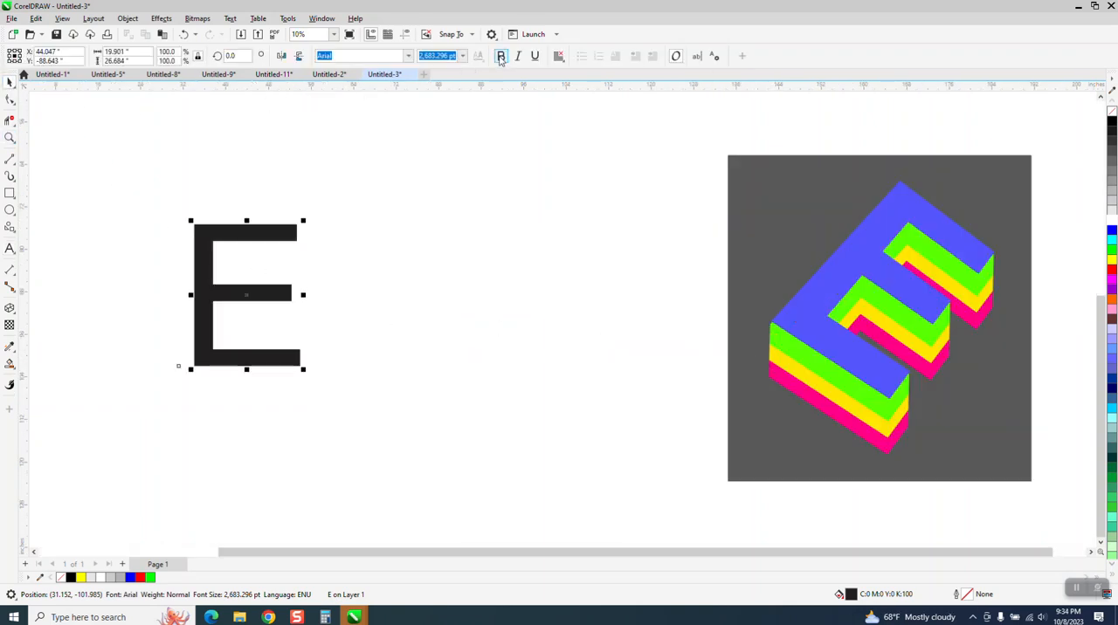
left_click(500, 56)
left_click(297, 235)
left_click_drag(307, 220, 347, 260)
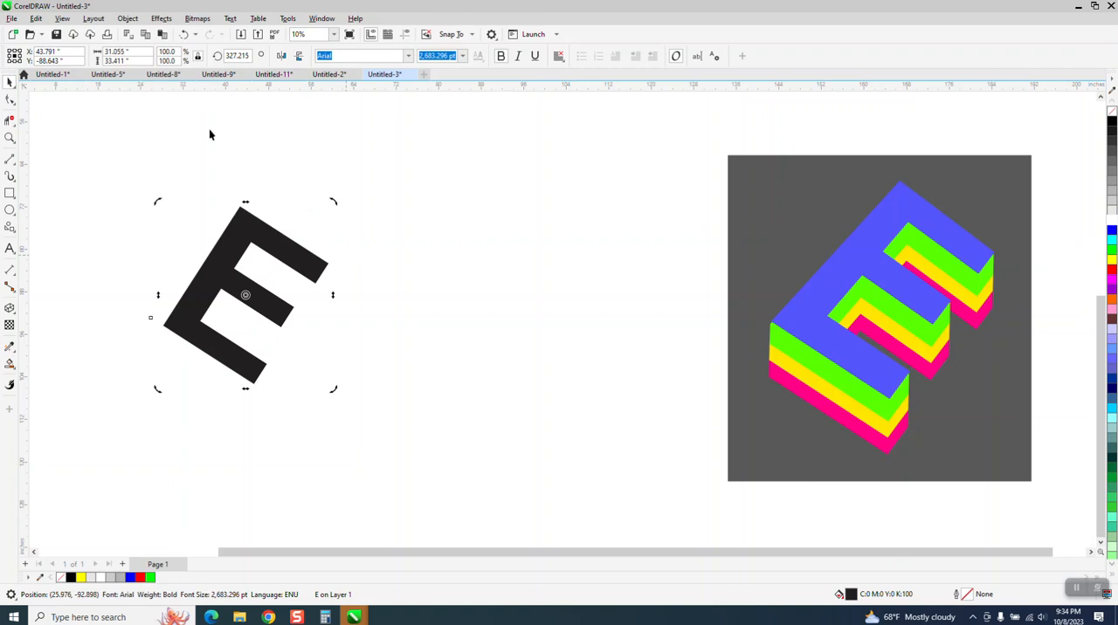
left_click(183, 34)
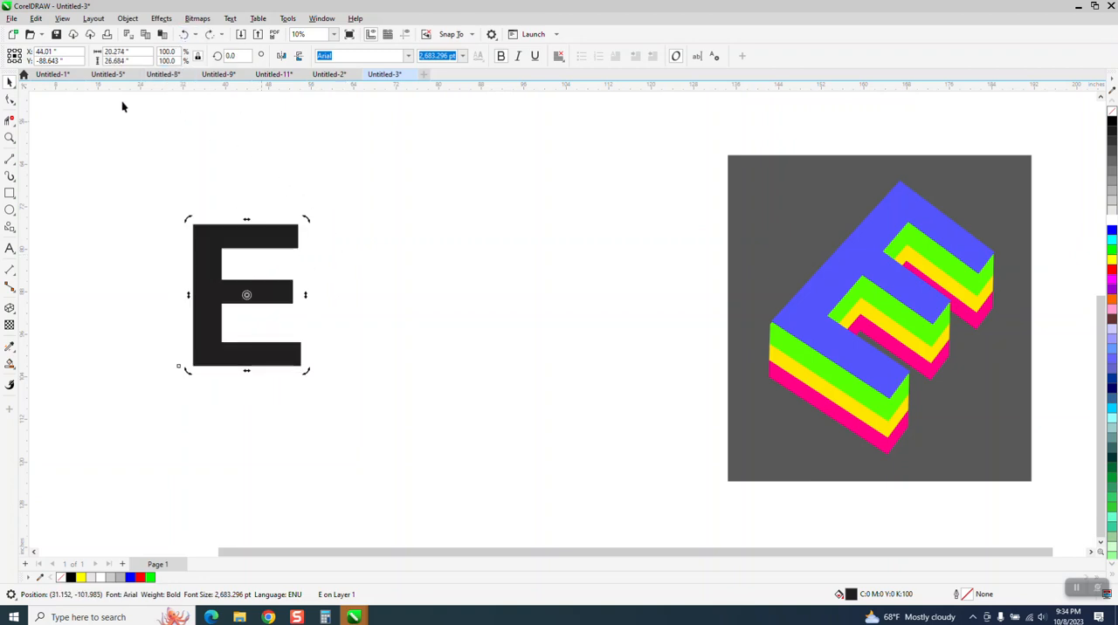
Convert the bold E to curves and add a perspective to it
left_click(128, 18)
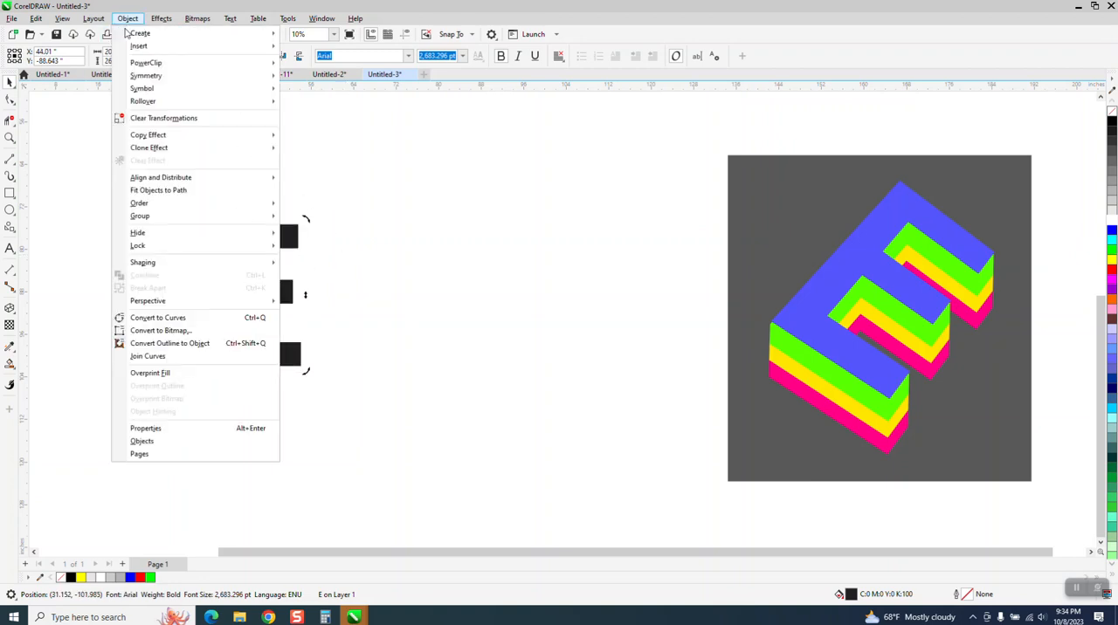
left_click(166, 318)
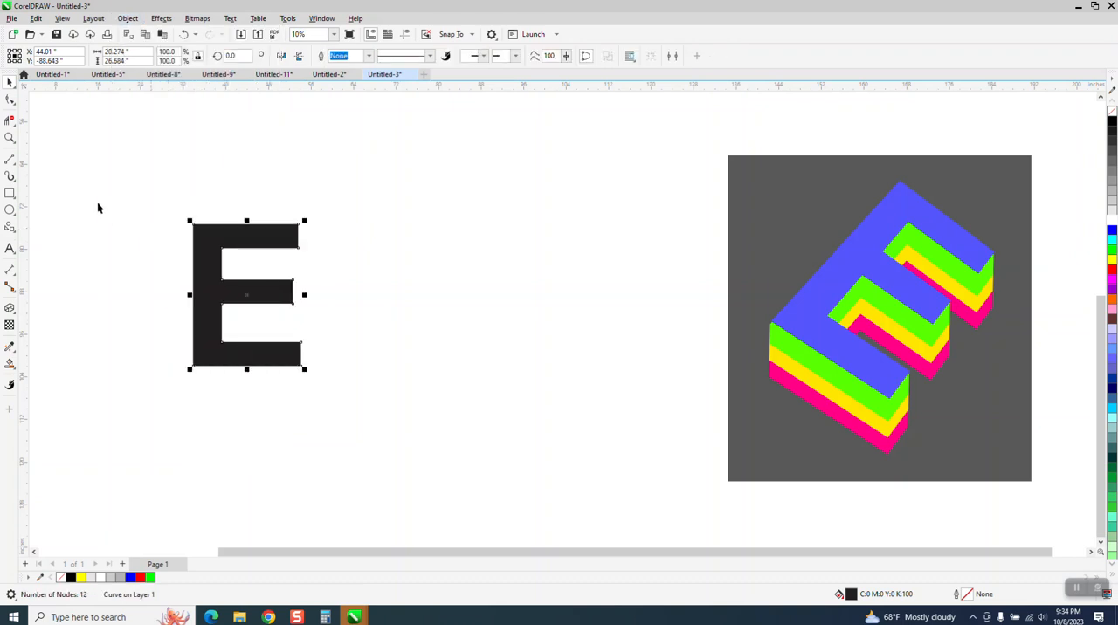
left_click(127, 18)
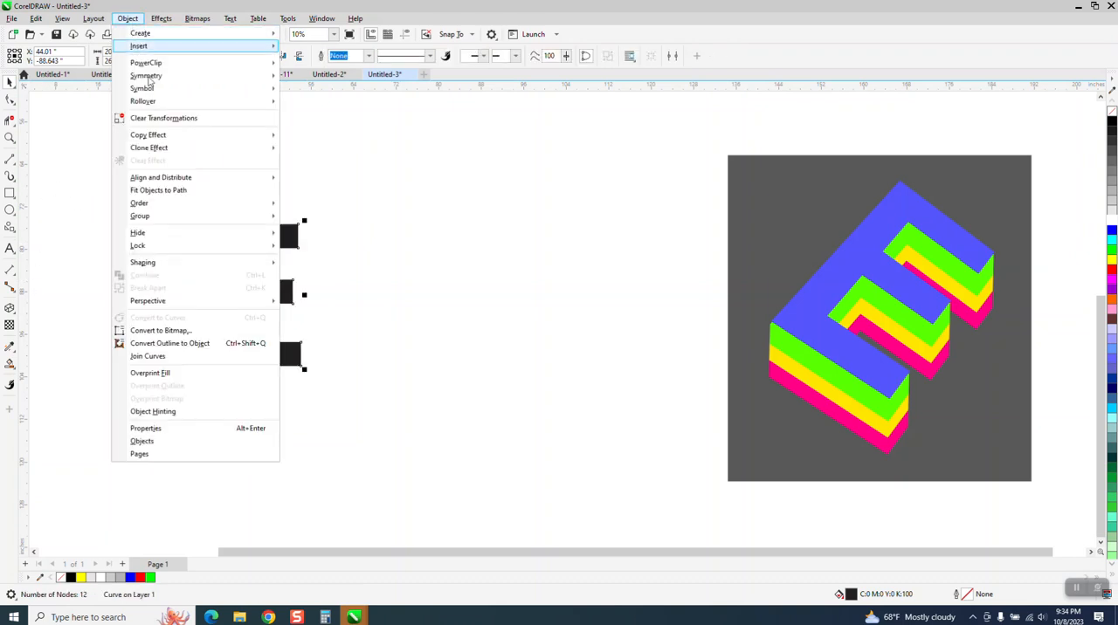
mouse_move(163, 302)
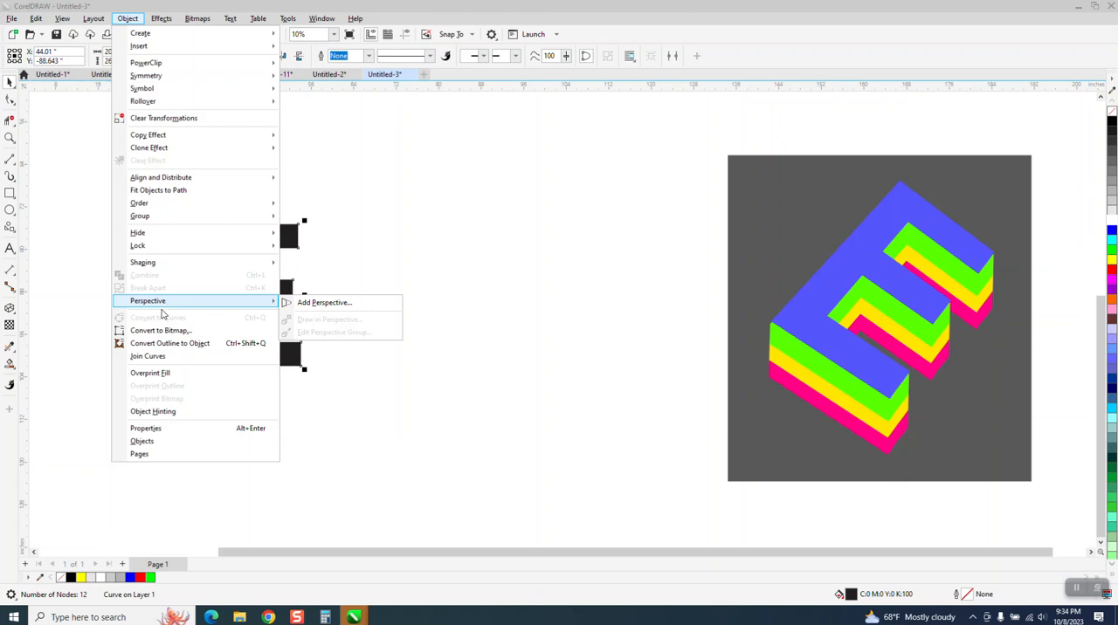
left_click(316, 302)
Shift the perspective's two upper corners to the right and slightly down so the E slants like the reference letter
left_click_drag(303, 226, 385, 222)
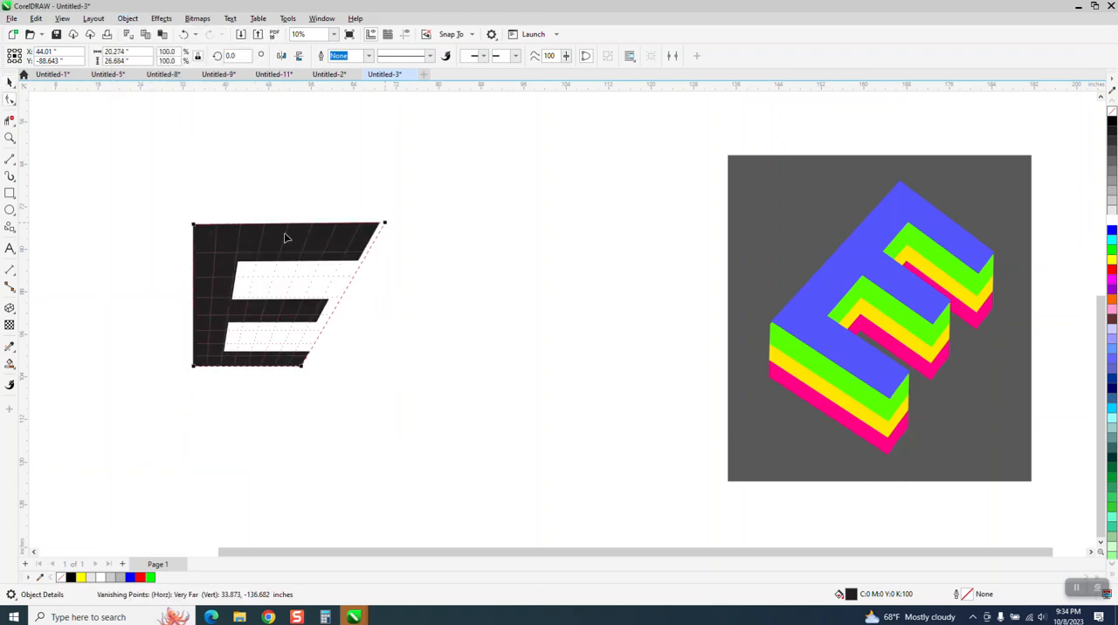
left_click_drag(194, 224, 280, 224)
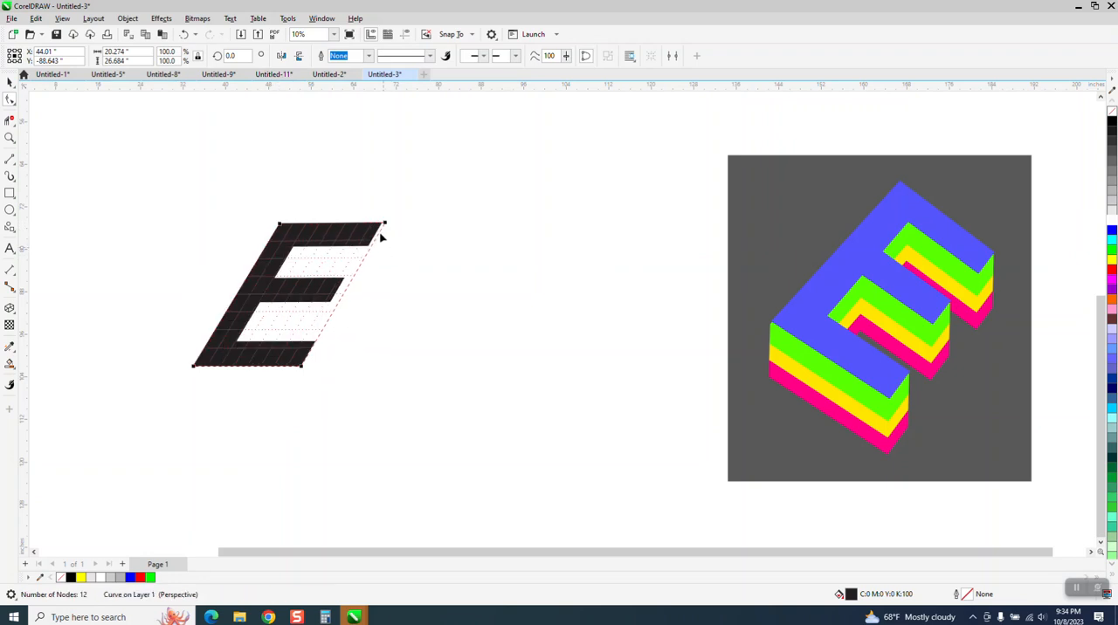
left_click_drag(383, 222, 396, 248)
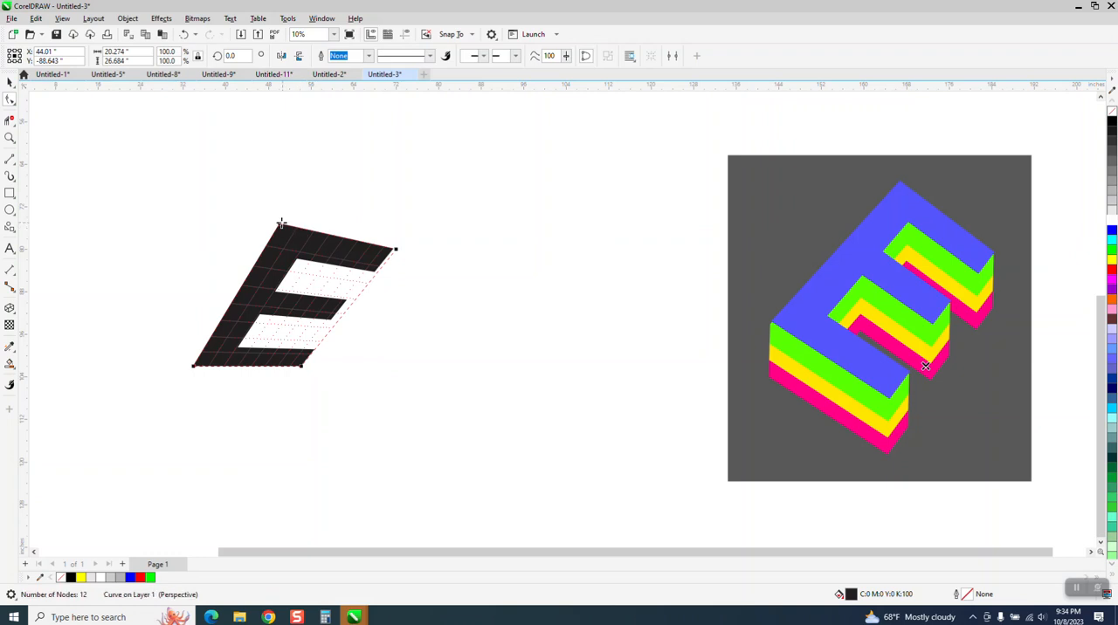
left_click_drag(301, 229, 309, 242)
key("space")
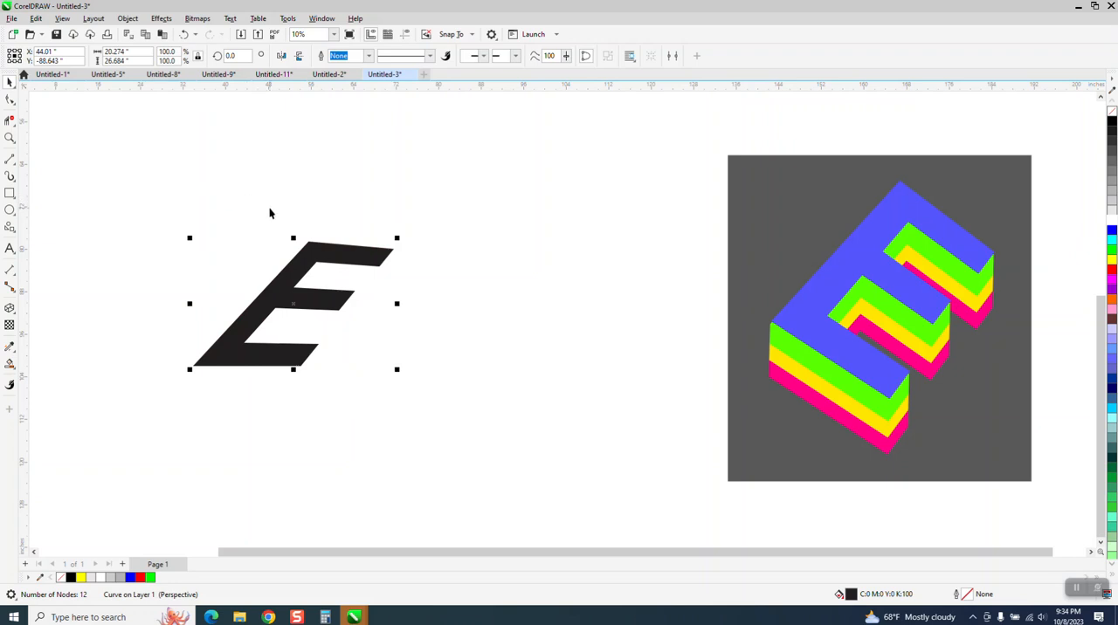
left_click(184, 34)
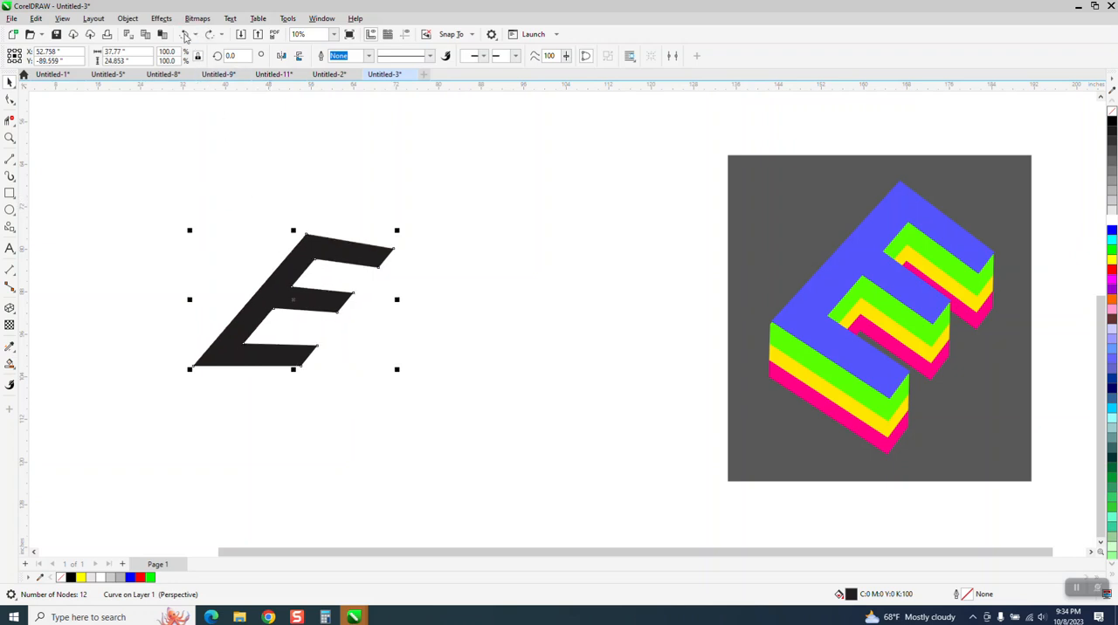
Remove the slanted E's fill and give it a black hairline outline
left_click(428, 193)
left_click(364, 254)
left_click(1111, 112)
right_click(1112, 121)
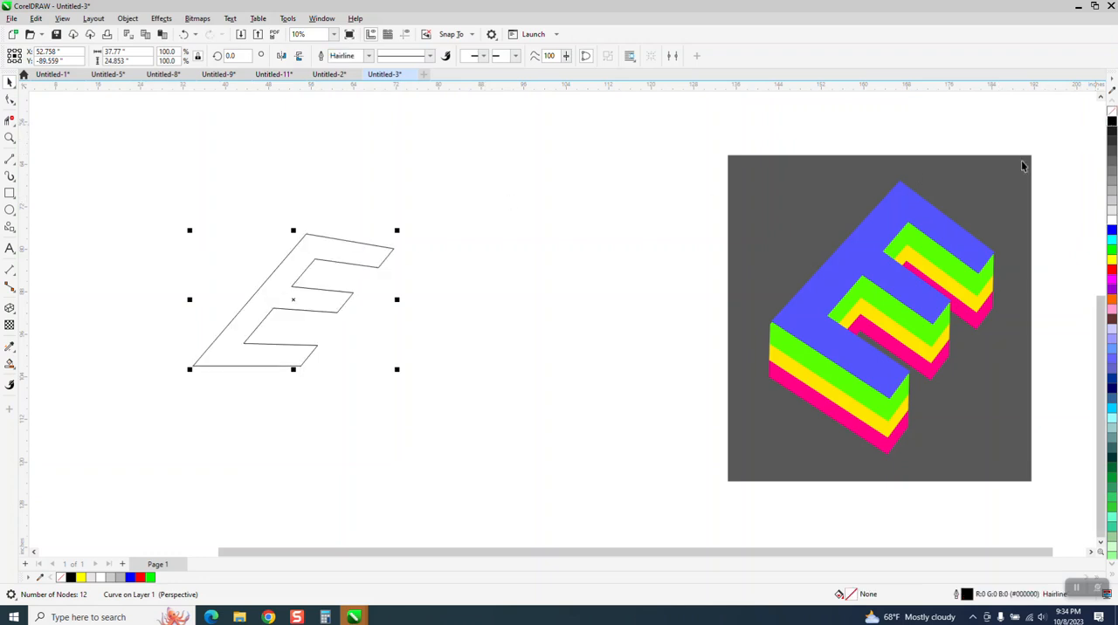
Extrude the outlined E down and to the right with the parallel extrusion type, offset about 2.9 by -3.8 inches
left_click(15, 315)
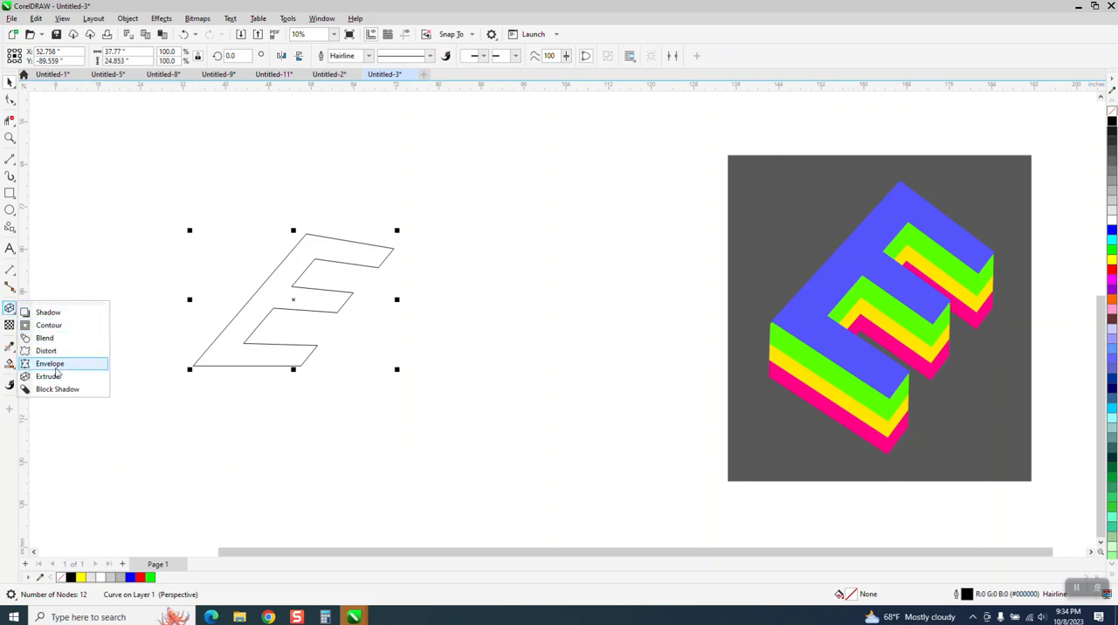
left_click(53, 376)
left_click_drag(344, 304, 335, 358)
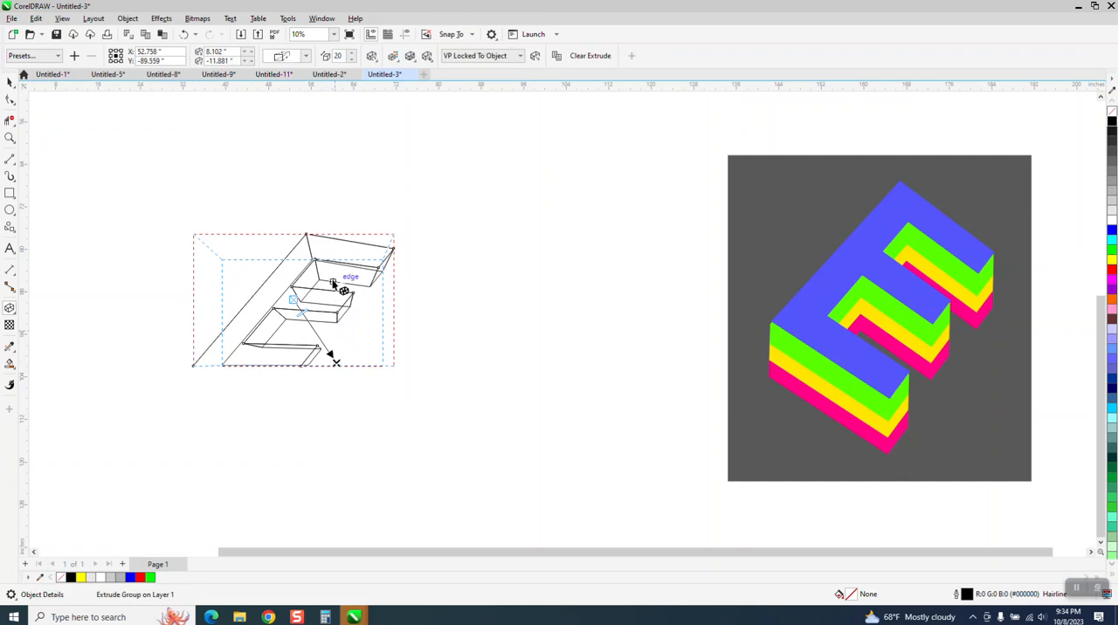
left_click(306, 55)
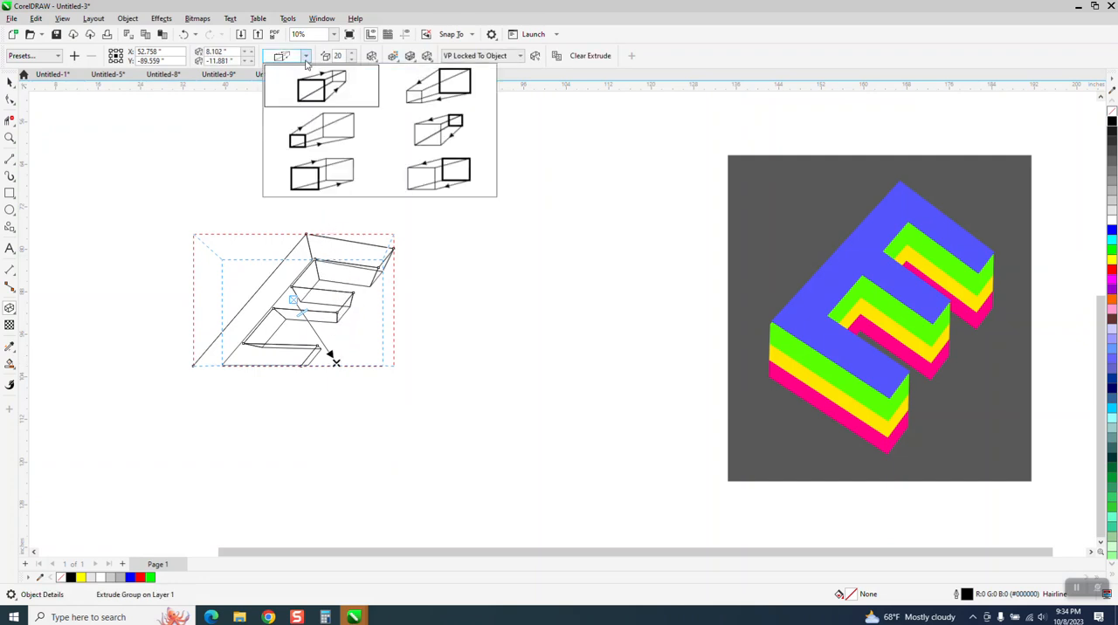
left_click(443, 178)
left_click_drag(339, 358, 308, 318)
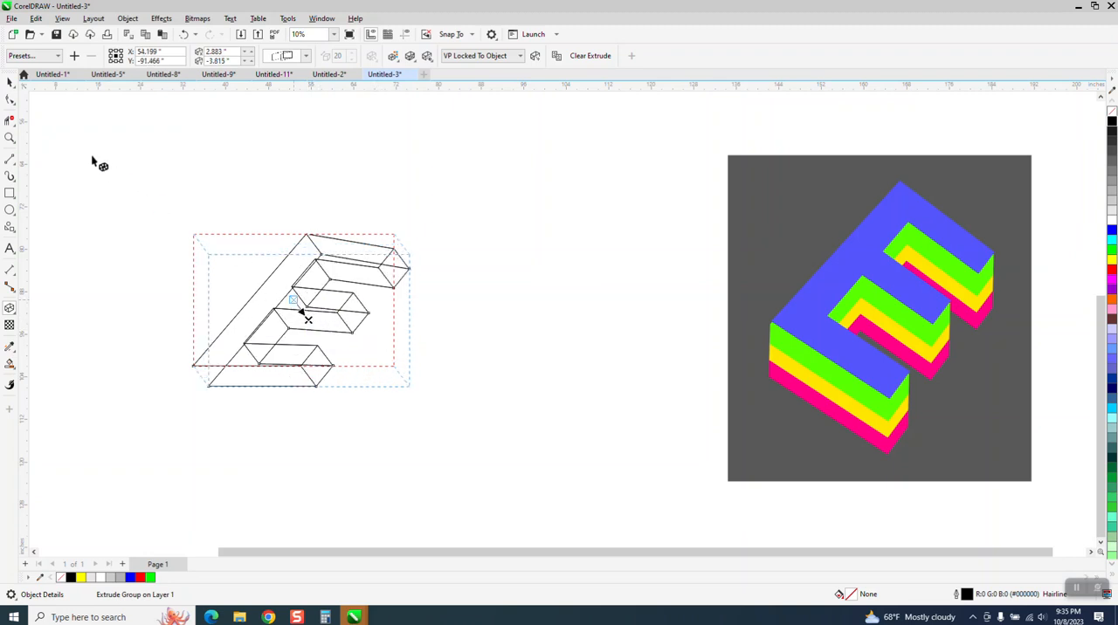
Break the extrude group apart and move the group of extruded faces 40 inches to the right of the E
left_click(10, 81)
left_click_drag(128, 180, 564, 480)
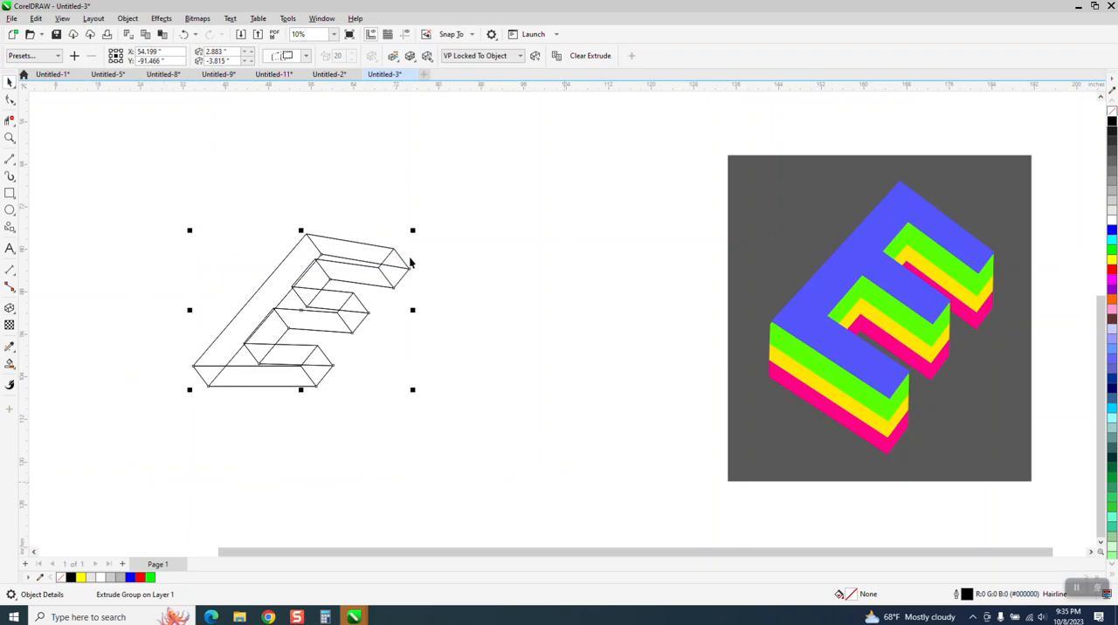
left_click(128, 18)
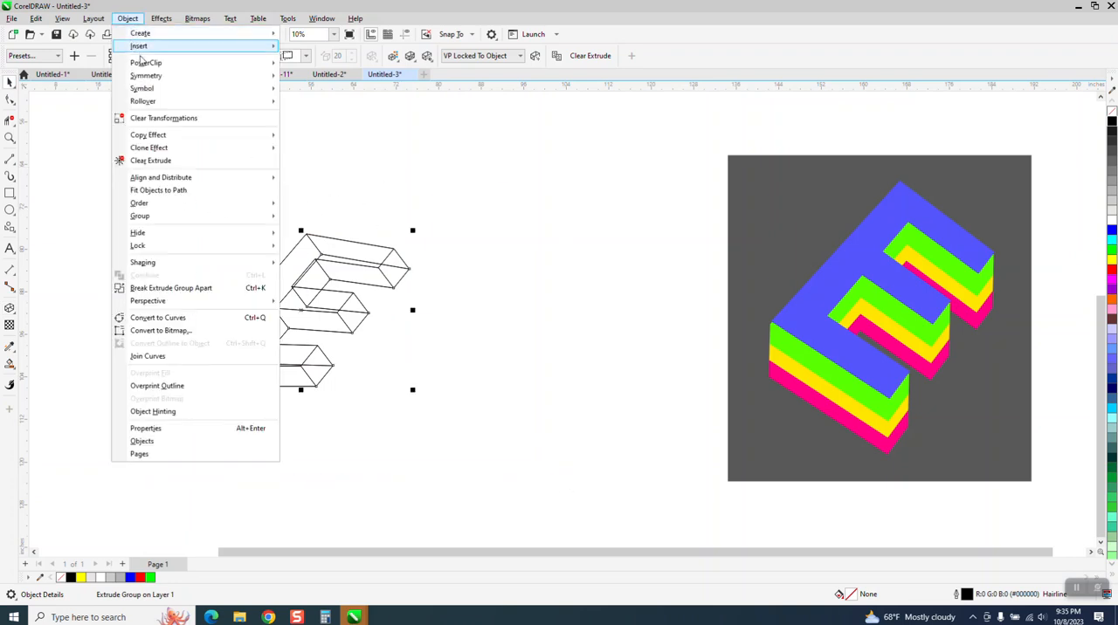
left_click(213, 287)
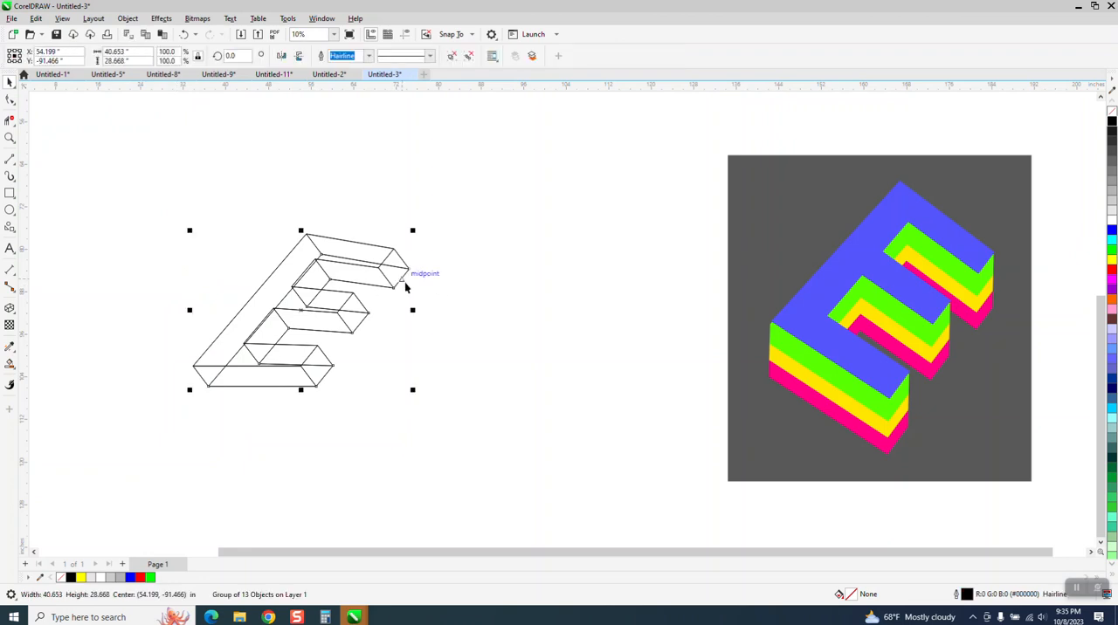
key("Right")
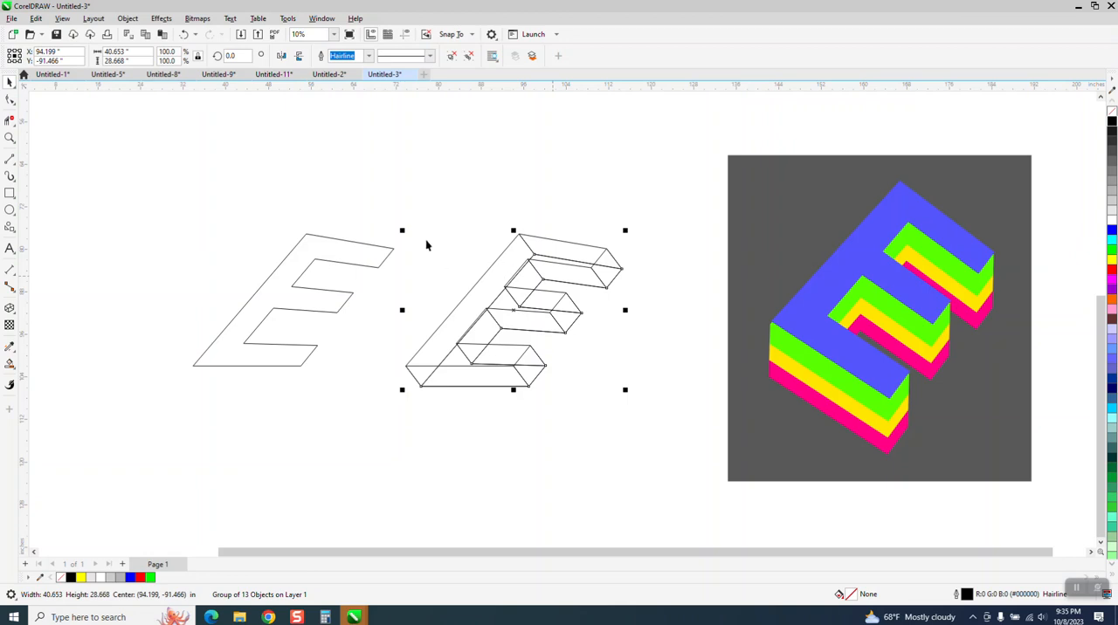
Ungroup the extruded faces and weld all of them into a single outline shape
left_click_drag(393, 179, 655, 443)
left_click(127, 18)
mouse_move(153, 218)
left_click(313, 233)
left_click_drag(389, 179, 666, 437)
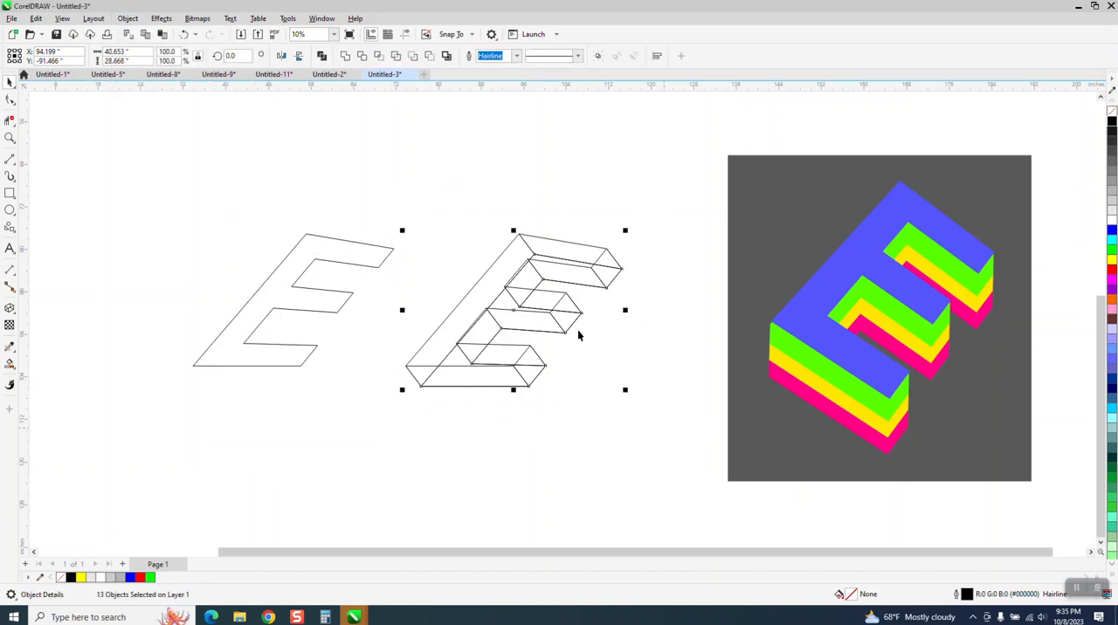
left_click(345, 56)
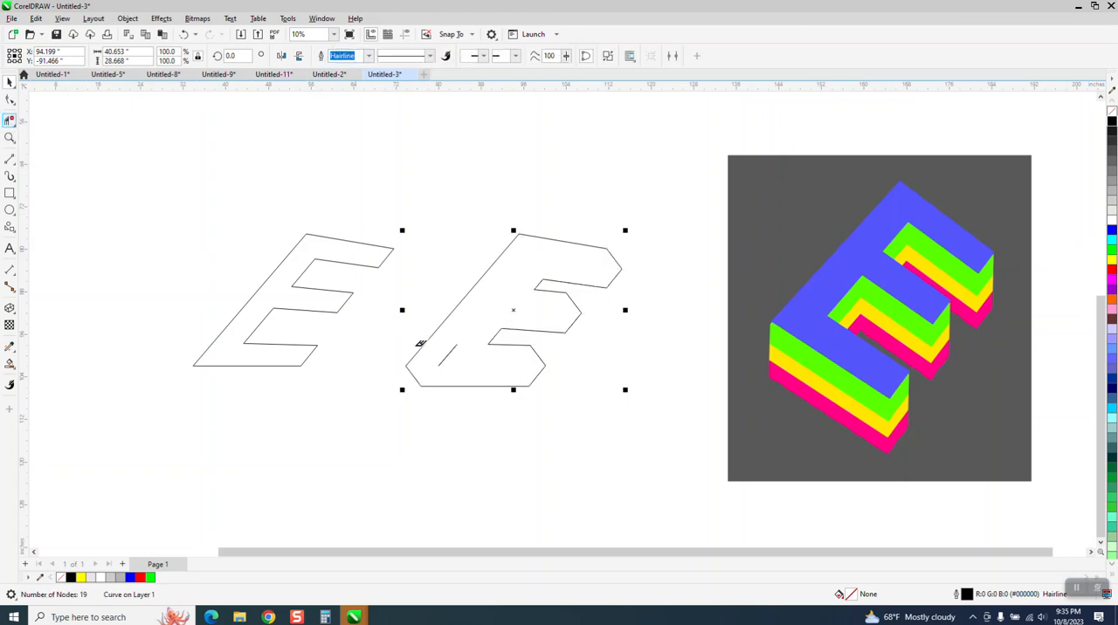
Fill the separate slanted front E with blue (R:0 G:0 B:255)
left_click(9, 81)
left_click(384, 257)
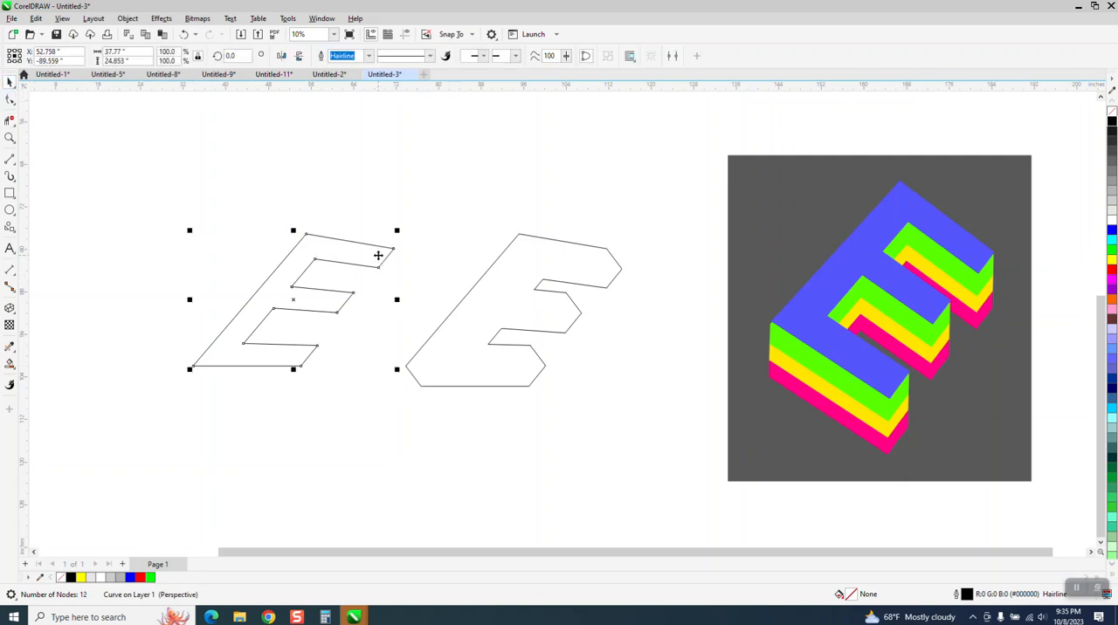
left_click(1112, 230)
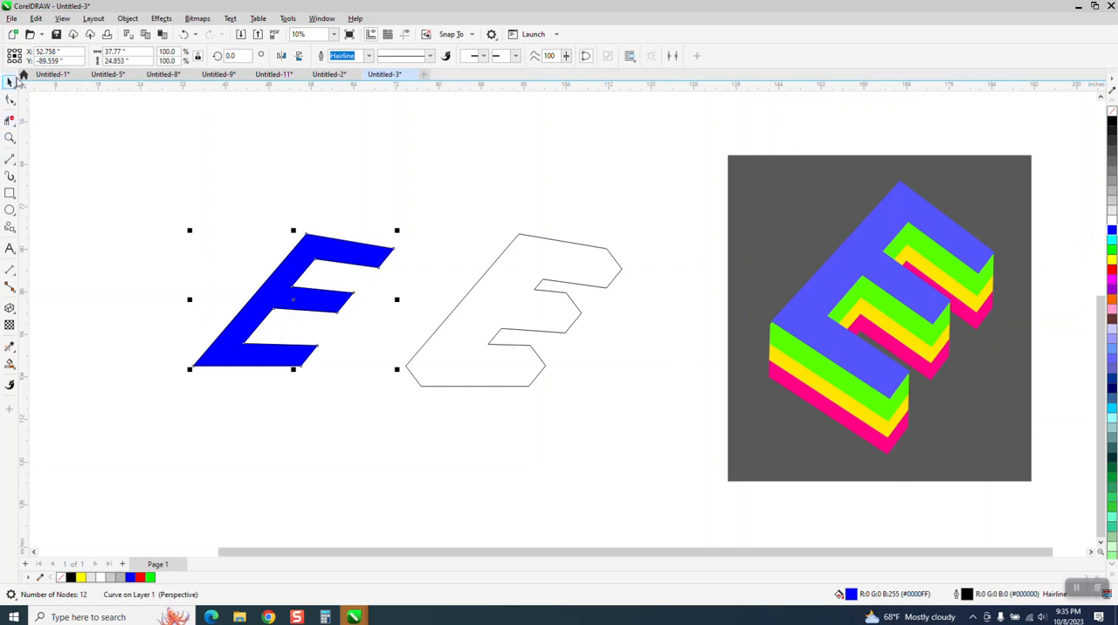
Try placing the welded outline shape over the blue E, 40 inches to the left, and 40 inches below that spot
left_click(552, 265)
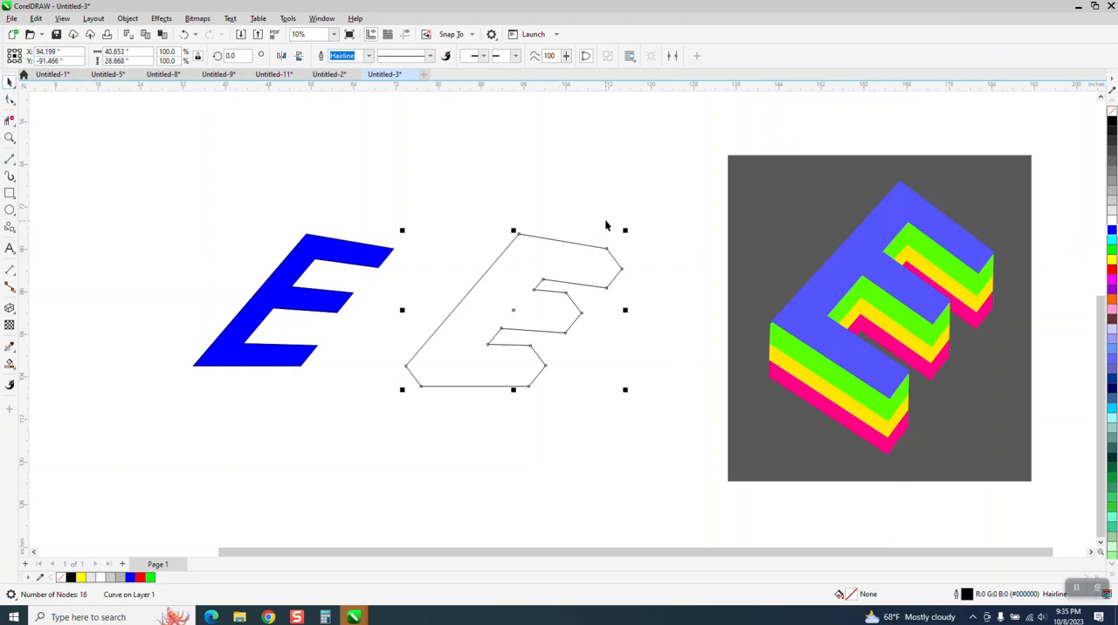
left_click(592, 268)
key("Left")
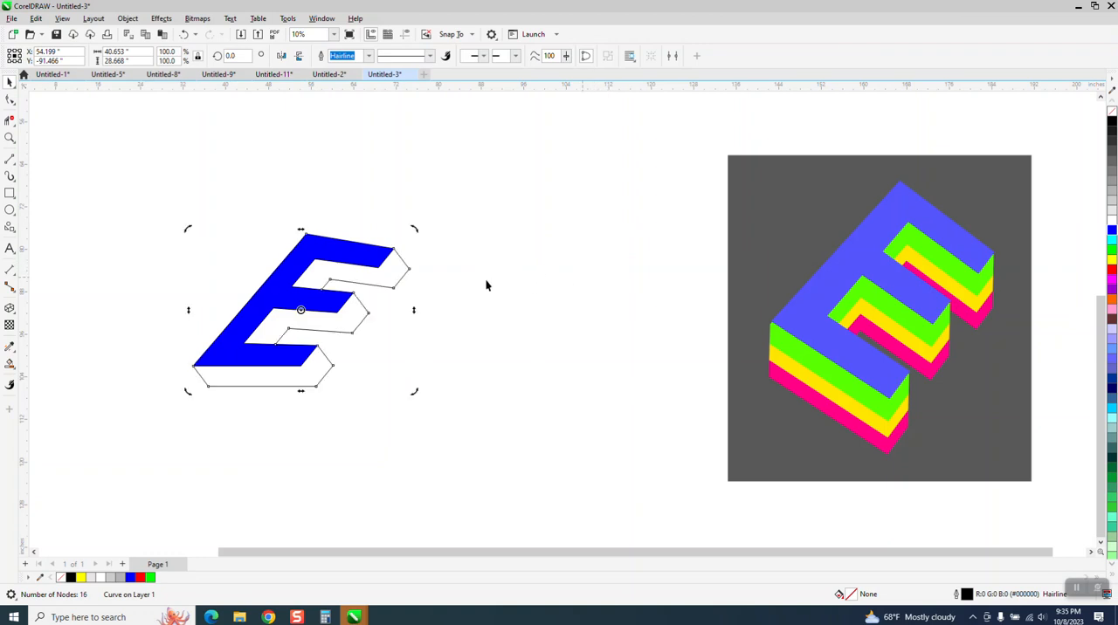
key("Down")
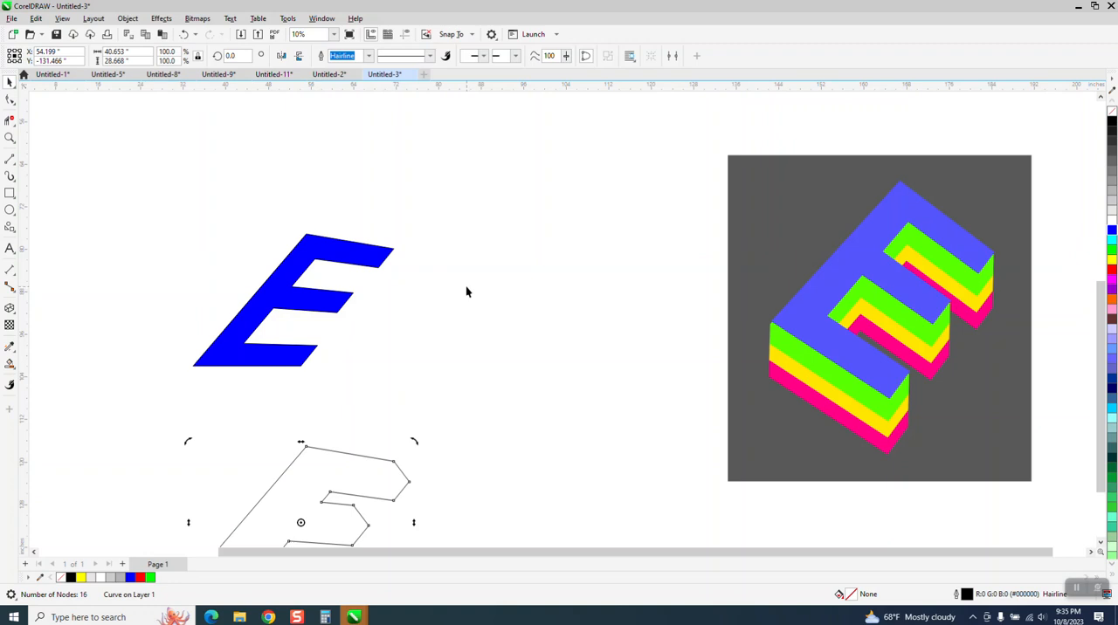
key("Up")
key("Right")
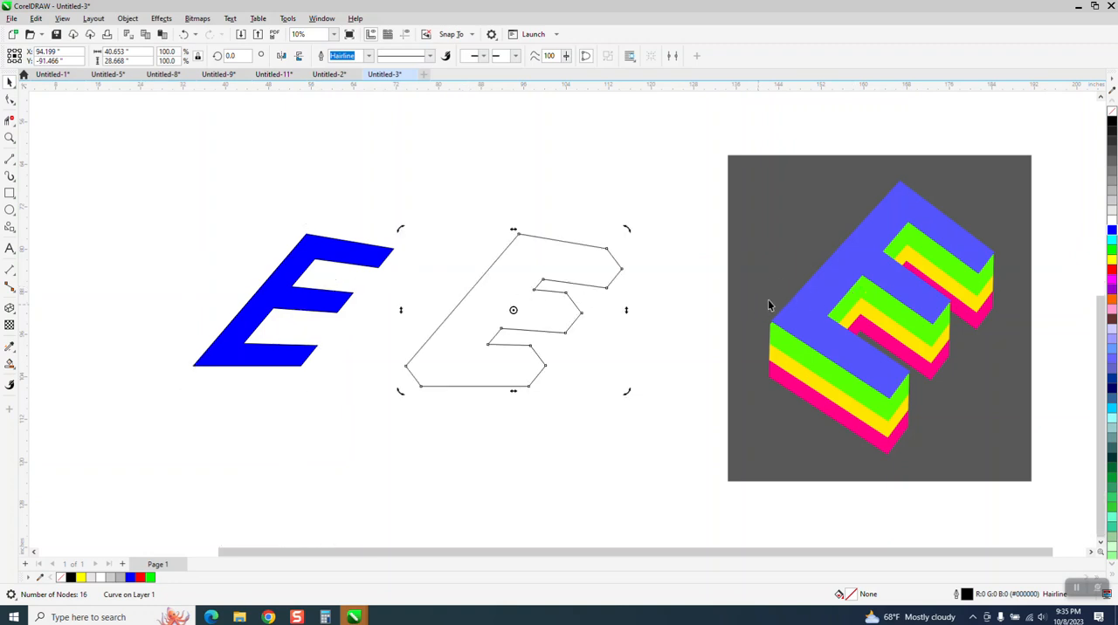
Give the welded shape a green fill and outline and place it behind the blue E, 40 inches to the left
left_click(1112, 251)
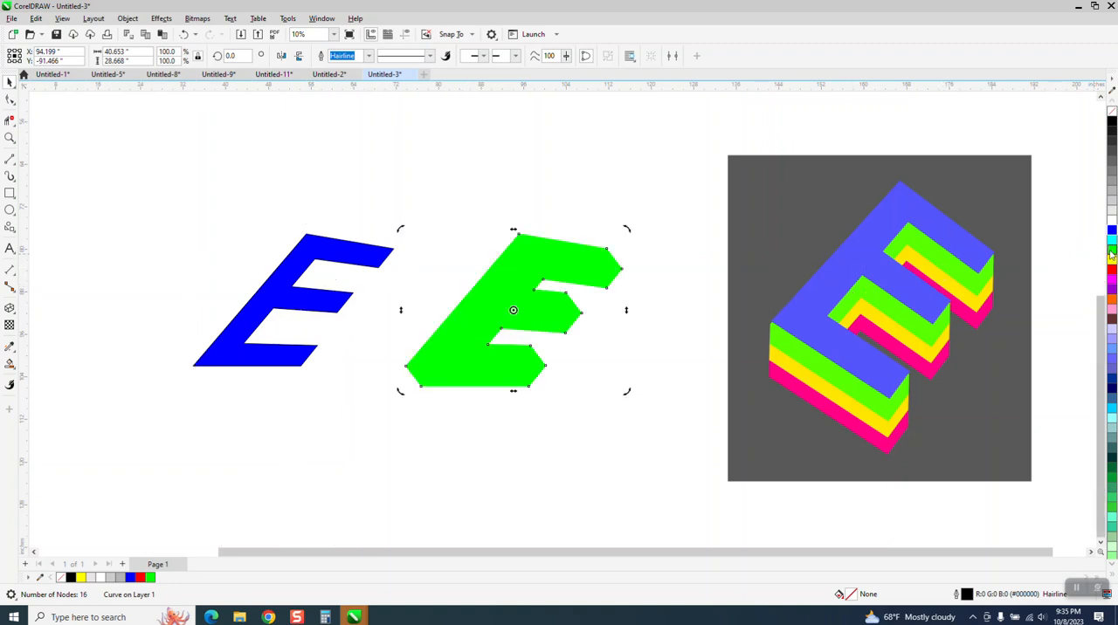
key("Left")
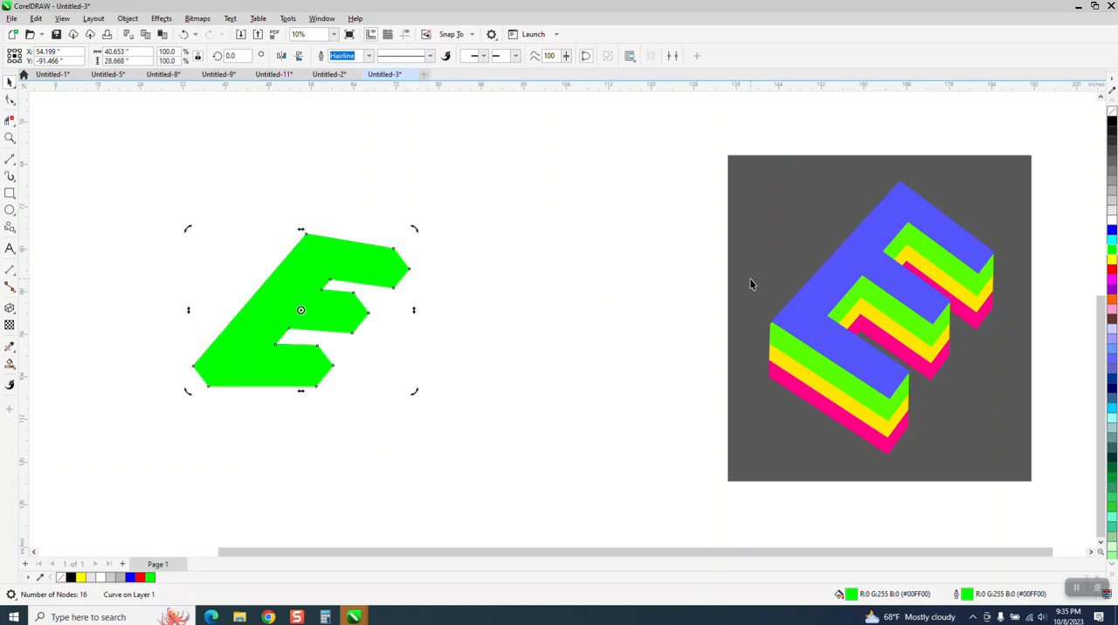
left_click(128, 19)
mouse_move(167, 210)
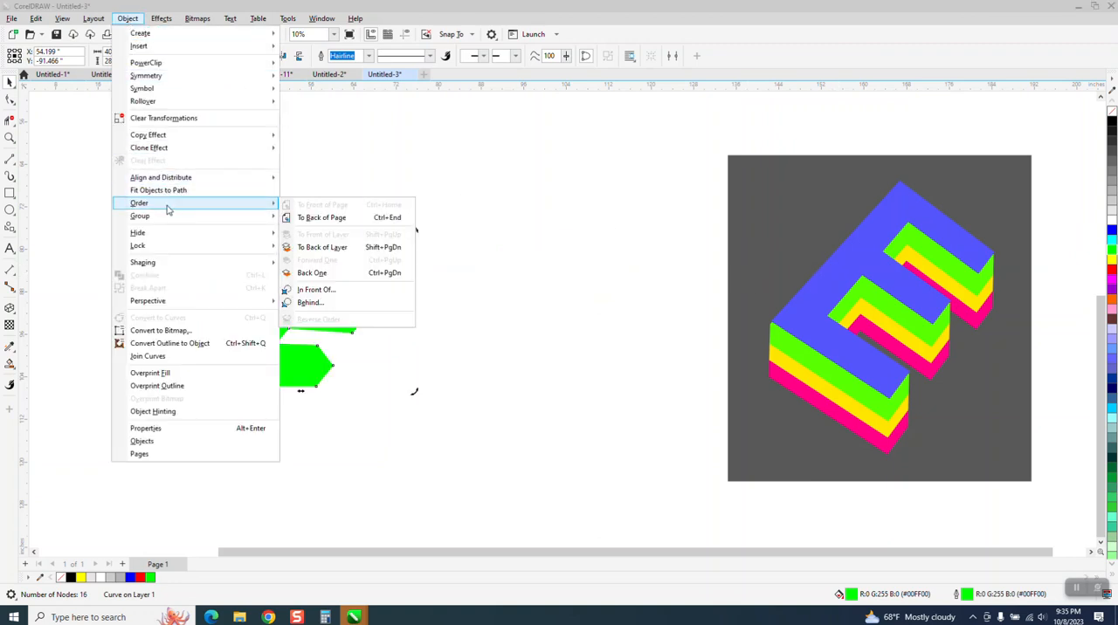
left_click(332, 218)
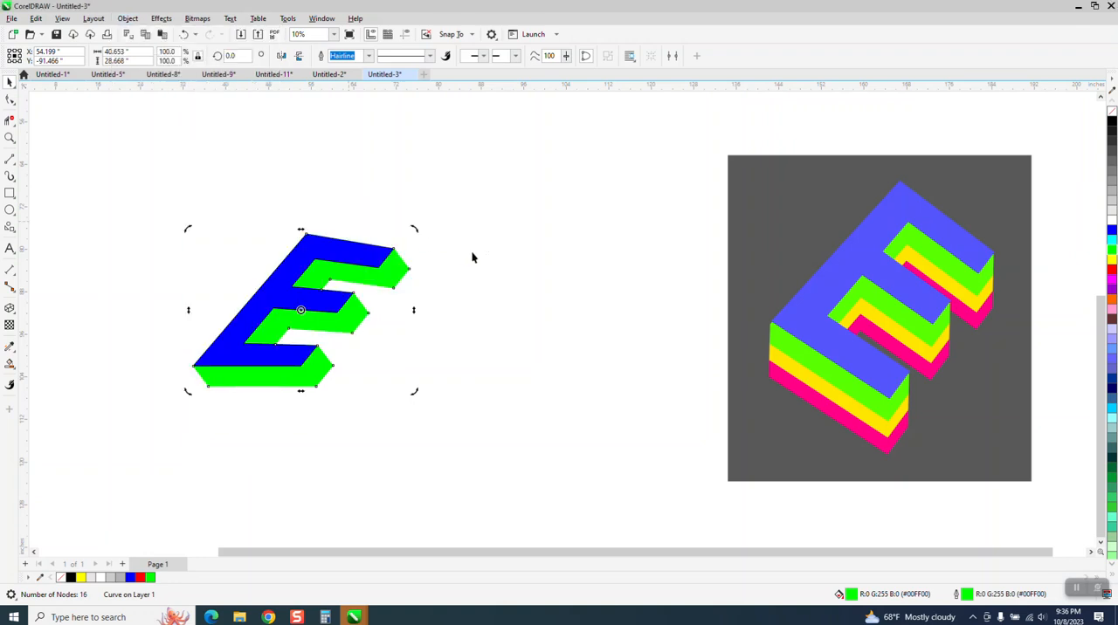
Duplicate the green layer to a free spot below and right of the E and fill the copy yellow (R:255 G:255 B:0)
left_click(424, 263)
left_click(401, 269)
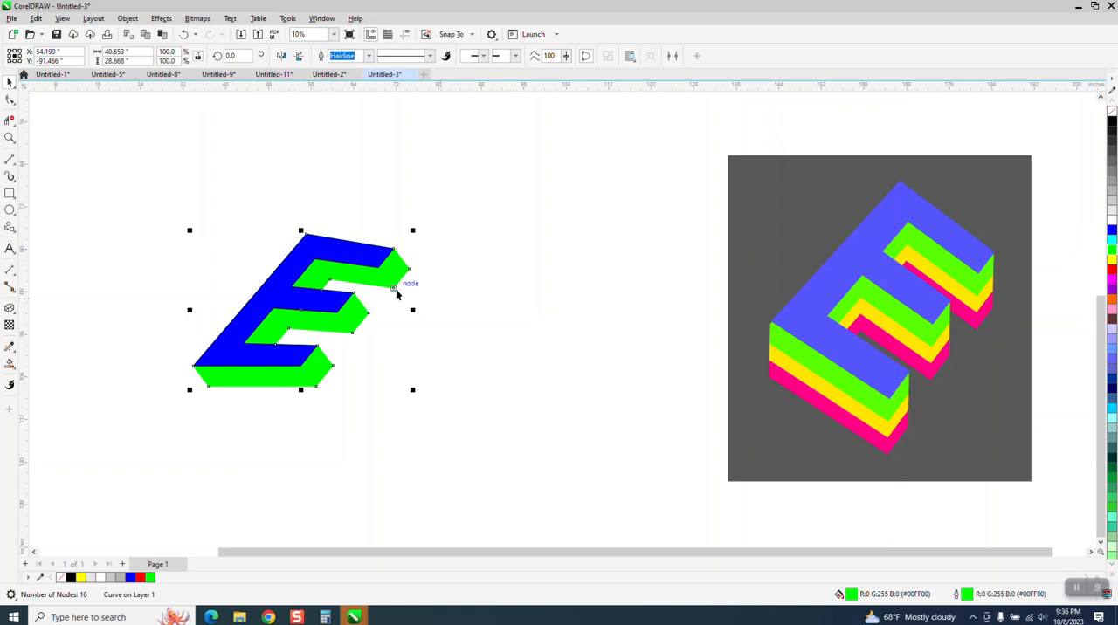
left_click_drag(379, 270, 490, 363)
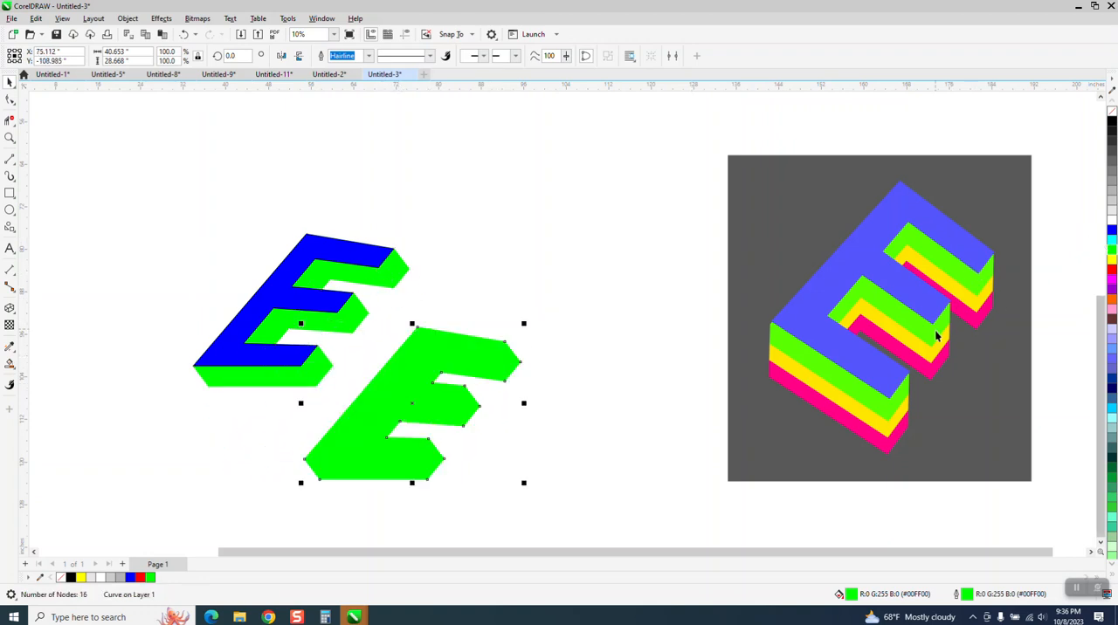
left_click(1112, 260)
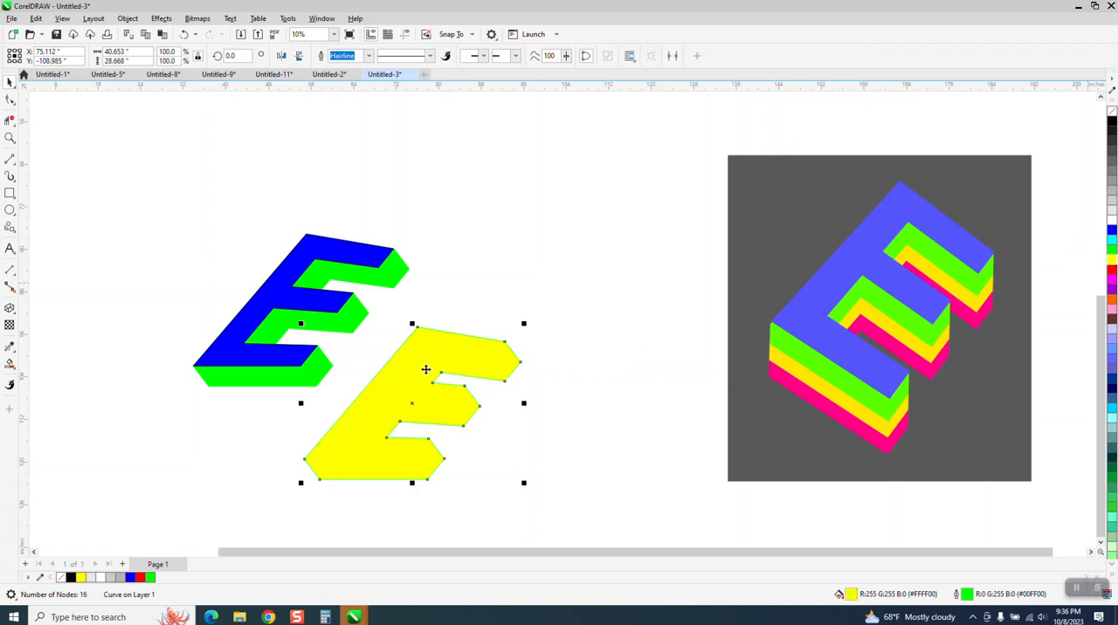
Snap the yellow copy onto the green layer's nodes, one layer depth down and right, and send it to the back of the page
left_click_drag(477, 408, 477, 408)
left_click_drag(464, 385, 371, 319)
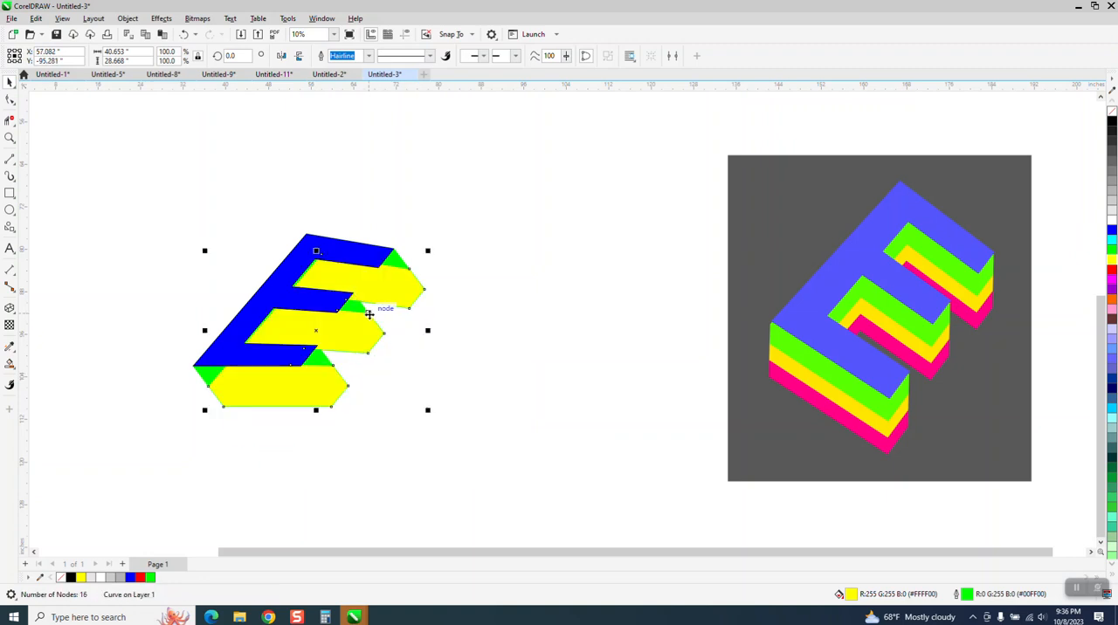
right_click(279, 203)
left_click(128, 19)
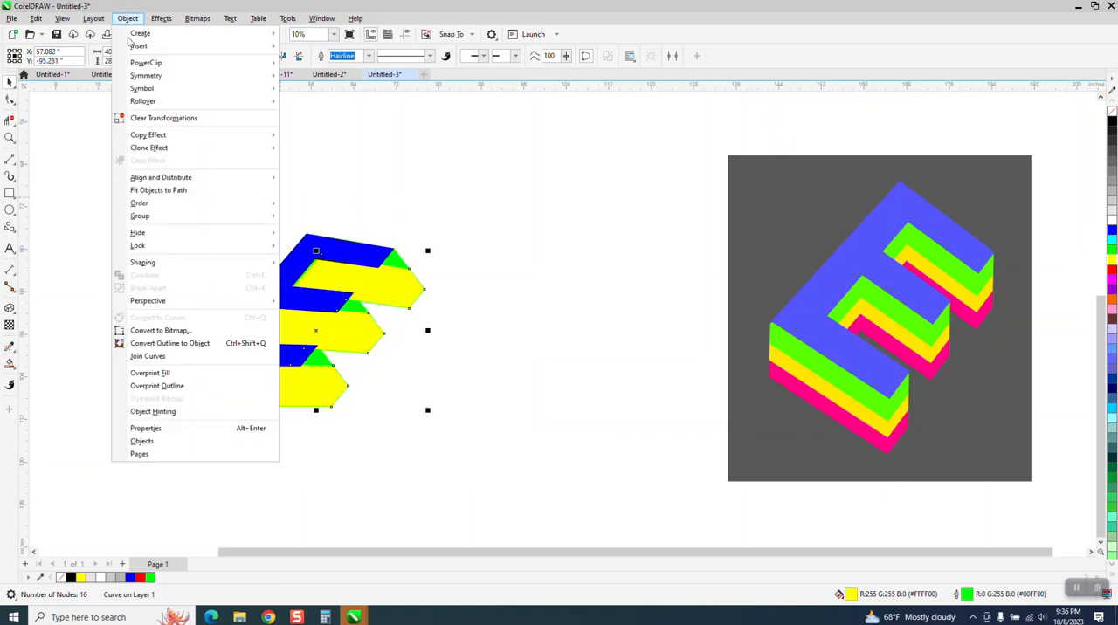
mouse_move(235, 207)
left_click(321, 217)
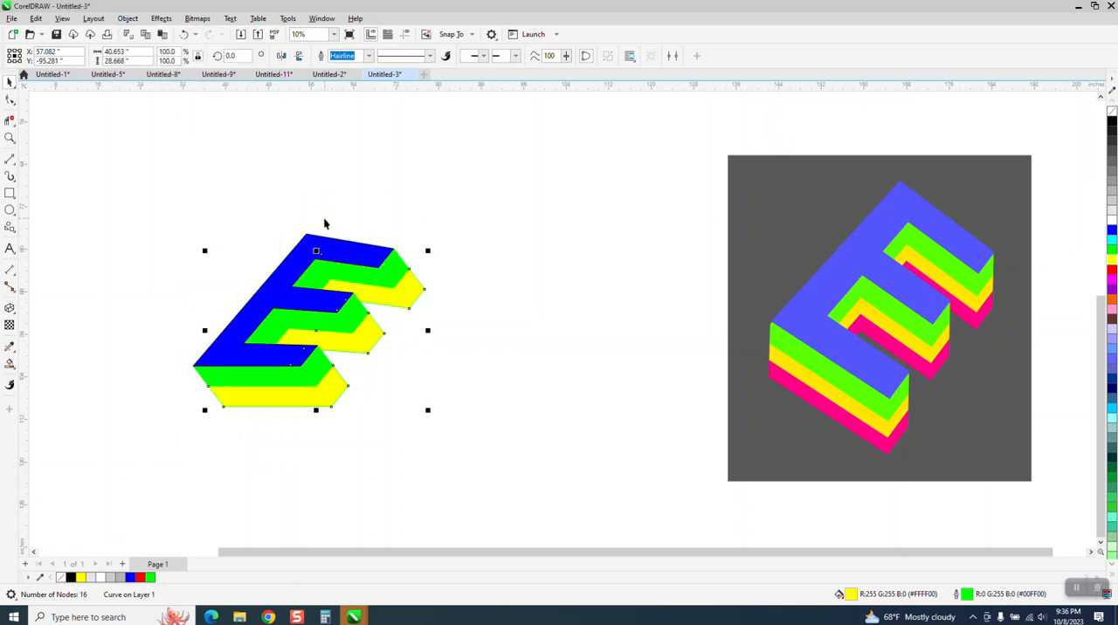
Duplicate the yellow layer to a free spot below and right of the E and fill the copy red (R:255 G:0 B:0)
left_click(460, 236)
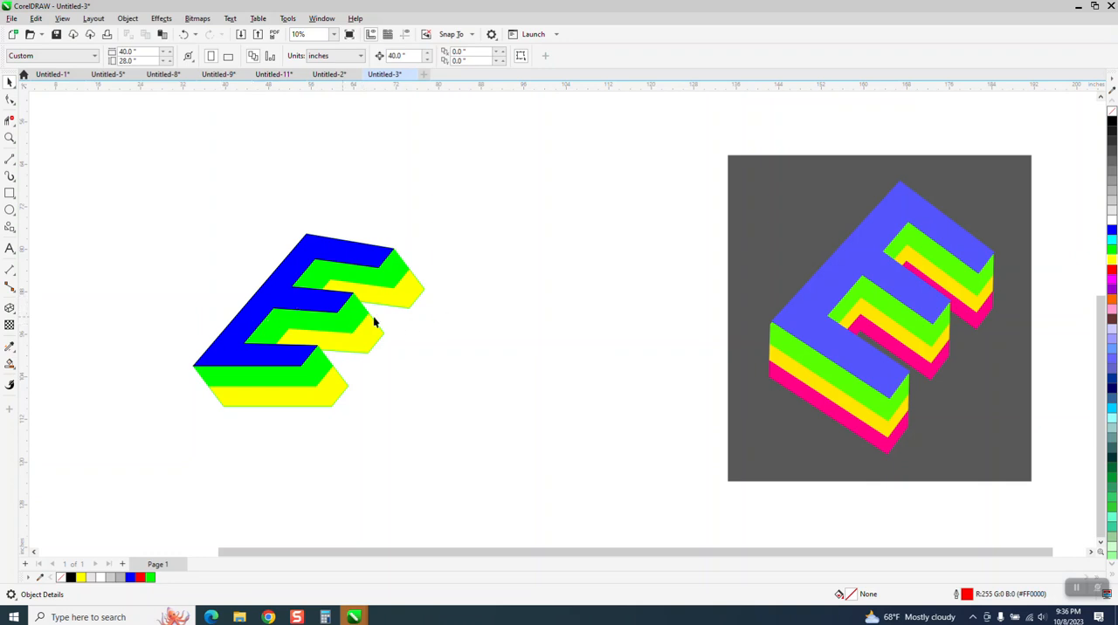
left_click(411, 302)
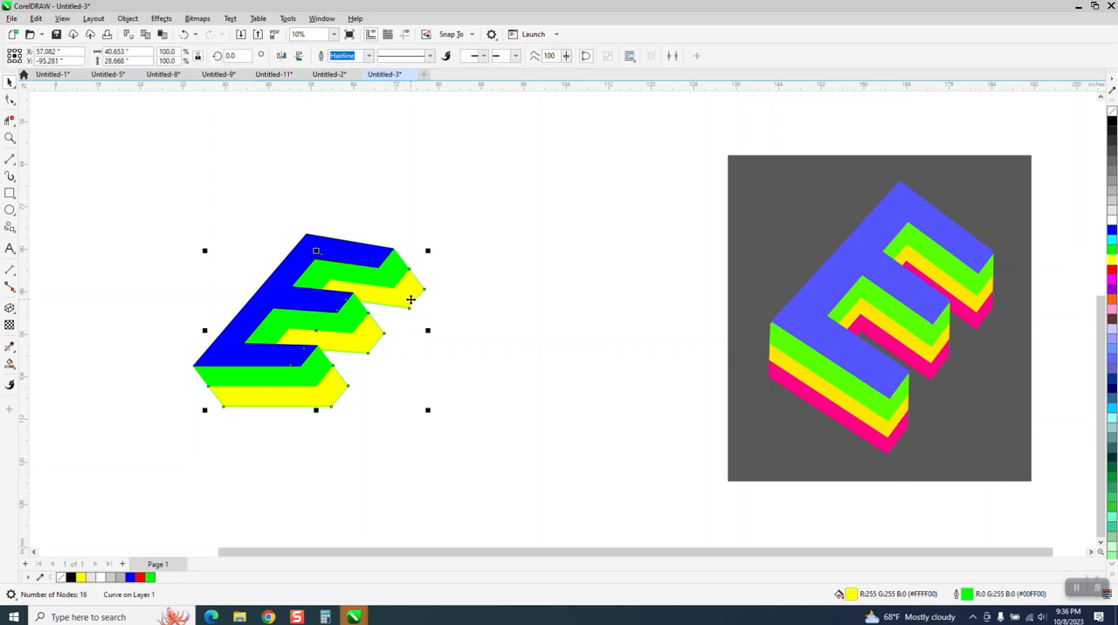
left_click_drag(407, 306, 510, 394)
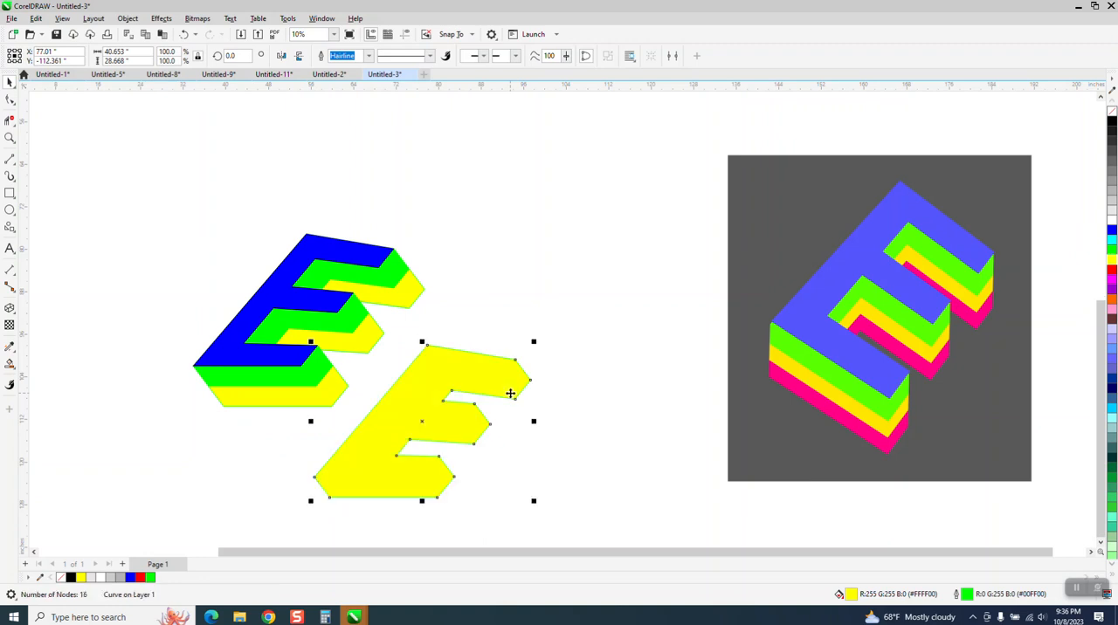
left_click(1111, 270)
Send the red copy to the back of the page and align it one layer depth down and right of the yellow layer
left_click_drag(517, 395, 375, 326)
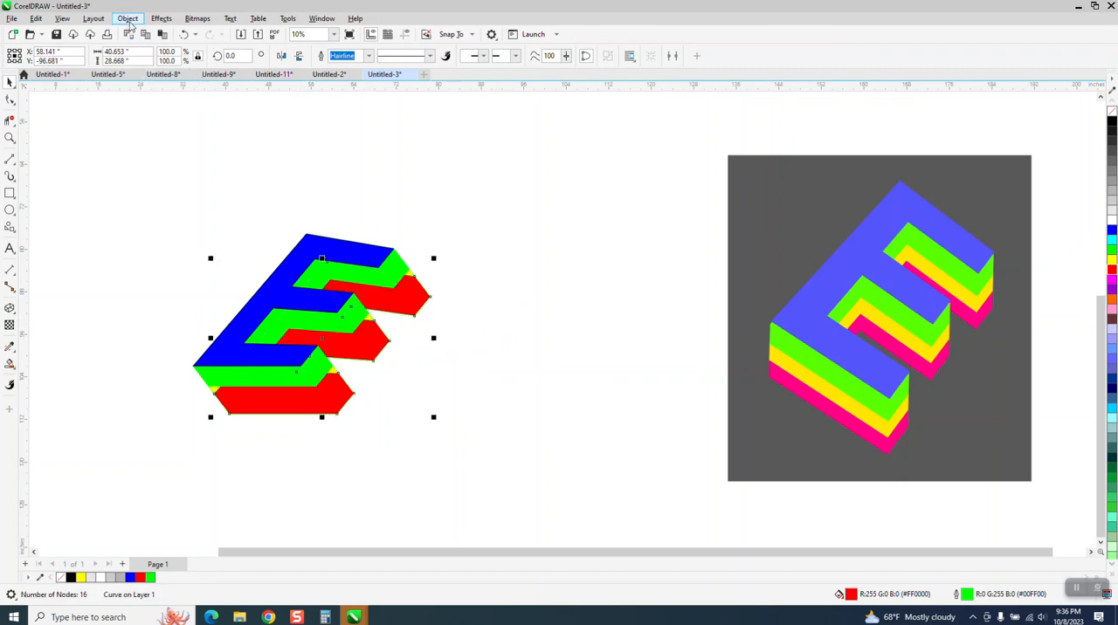
left_click(128, 18)
mouse_move(157, 221)
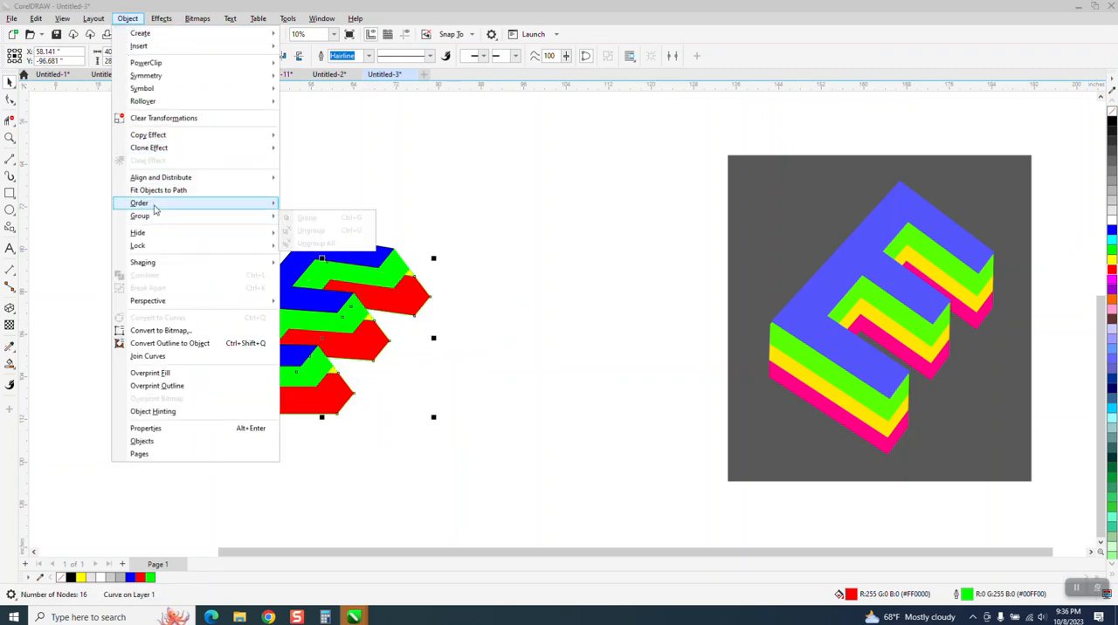
right_click(345, 222)
left_click(343, 220)
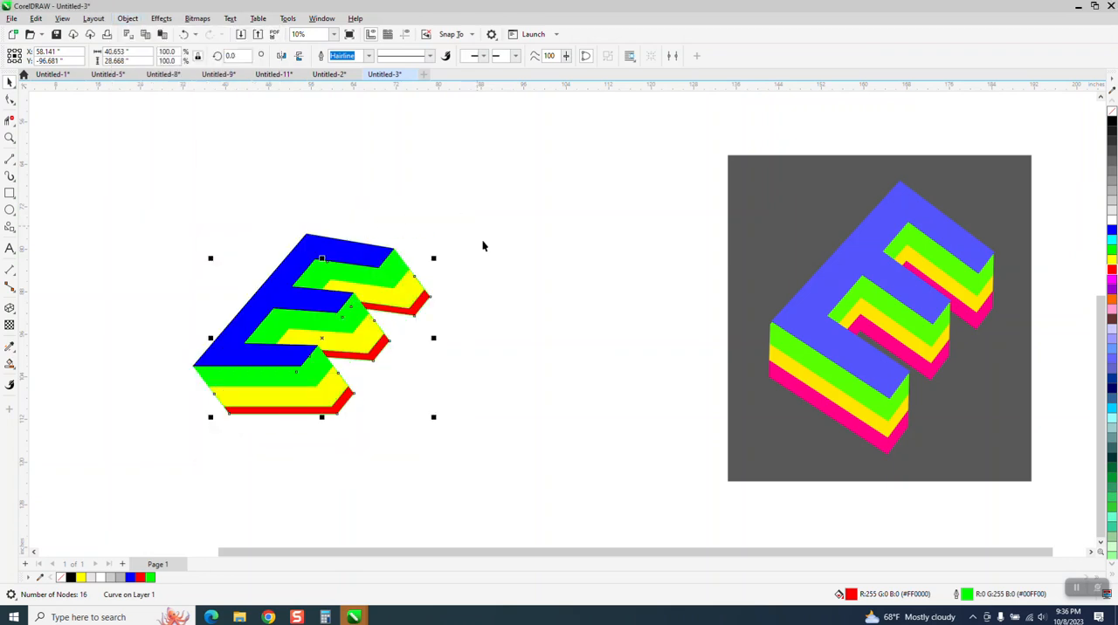
mouse_move(422, 307)
left_mouse_down()
mouse_move(437, 324)
mouse_move(430, 297)
left_mouse_up()
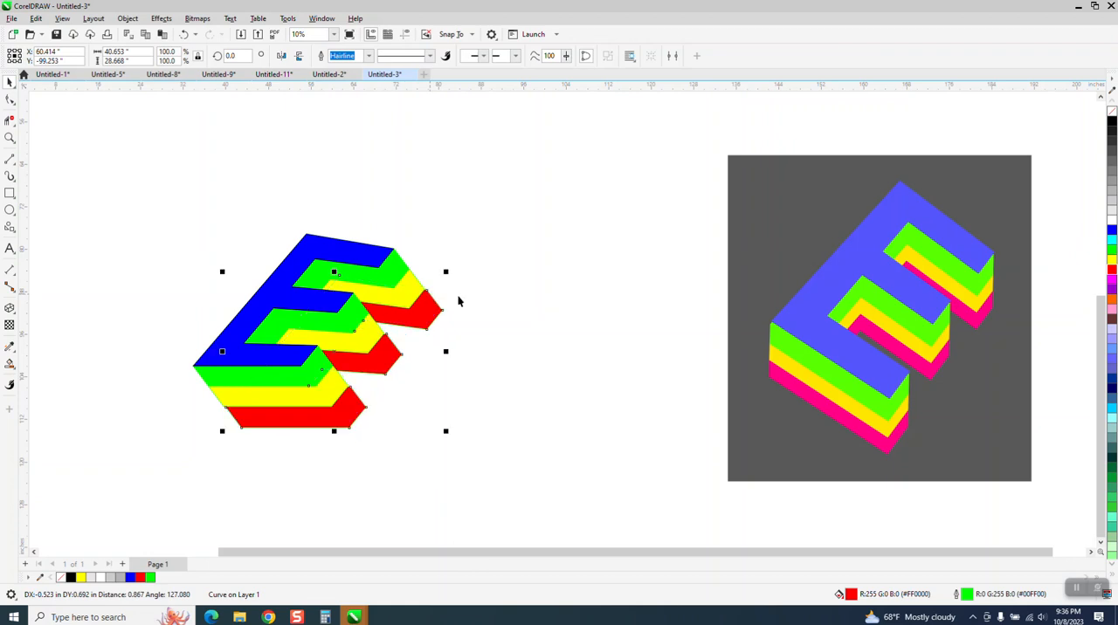
Select all four layers of the E and give them a black outline (R:0 G:0 B:0)
scroll(460, 289, "down", 1)
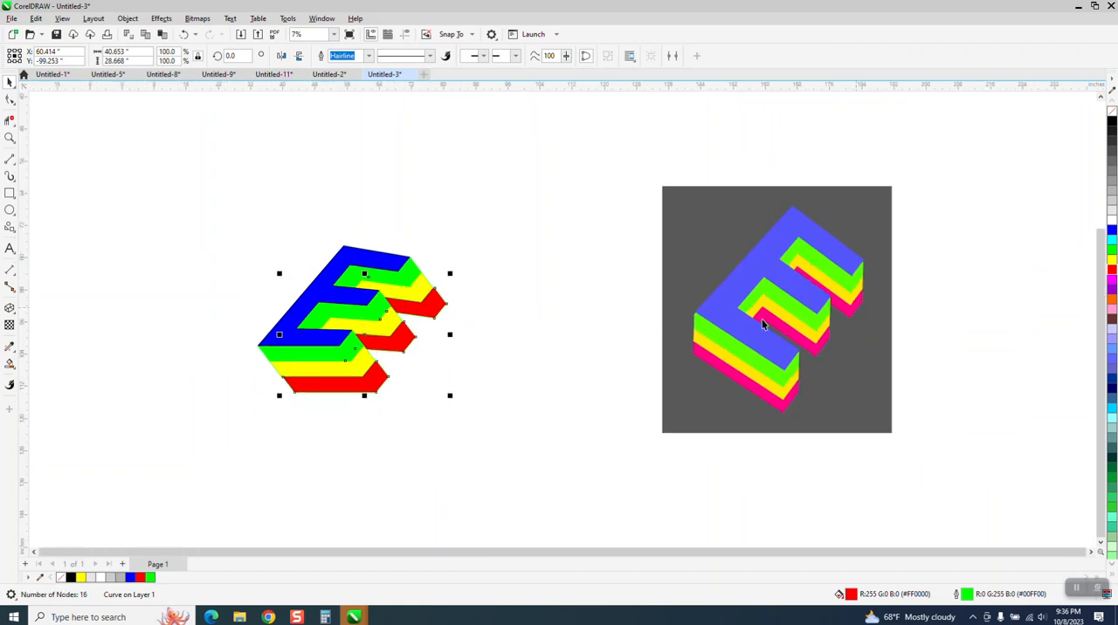
left_click(10, 138)
left_click_drag(226, 220, 616, 461)
left_click(9, 99)
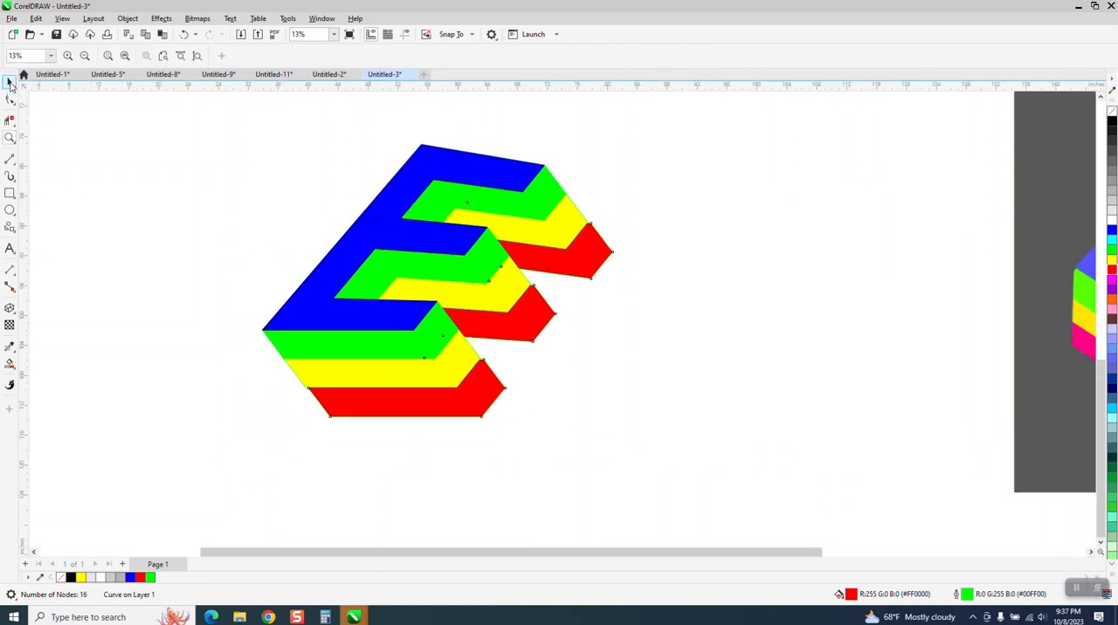
scroll(272, 304, "down", 3)
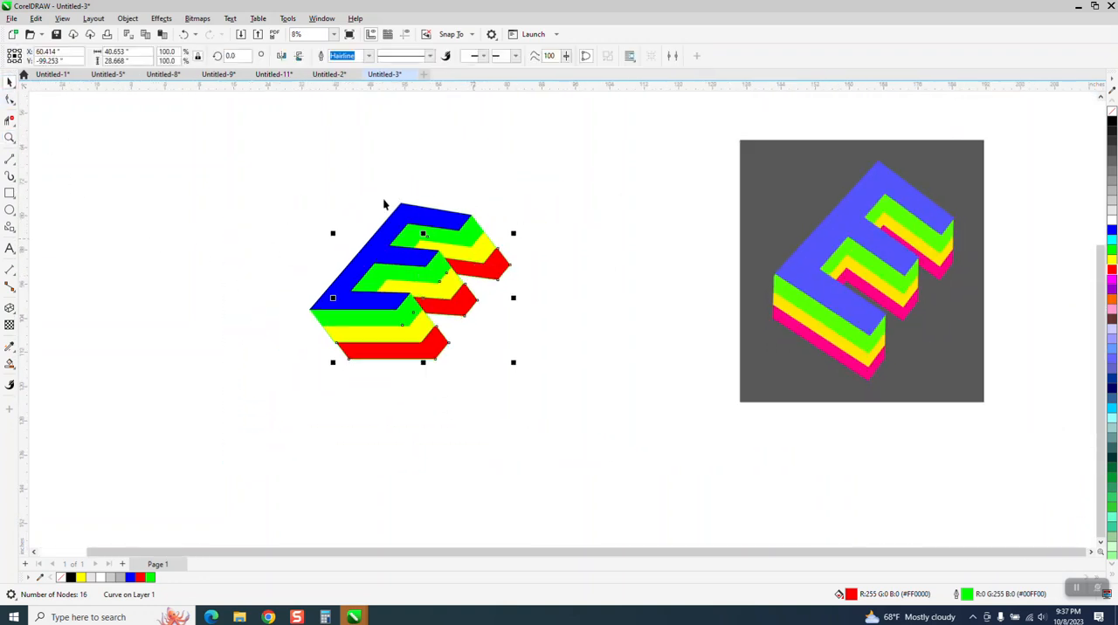
left_click_drag(257, 168, 614, 441)
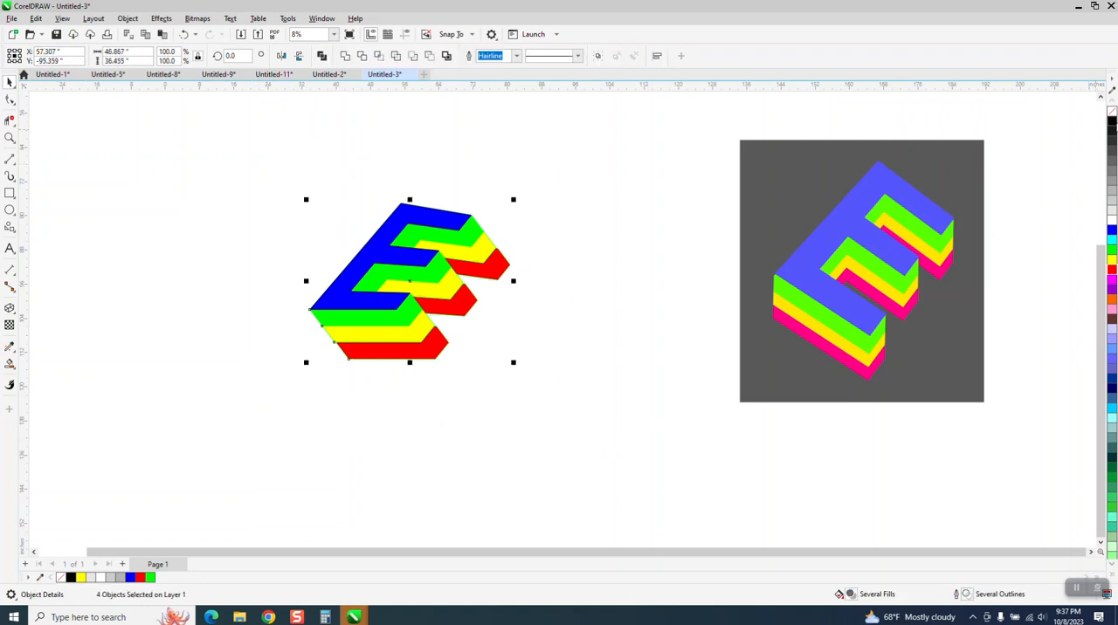
right_click(1113, 124)
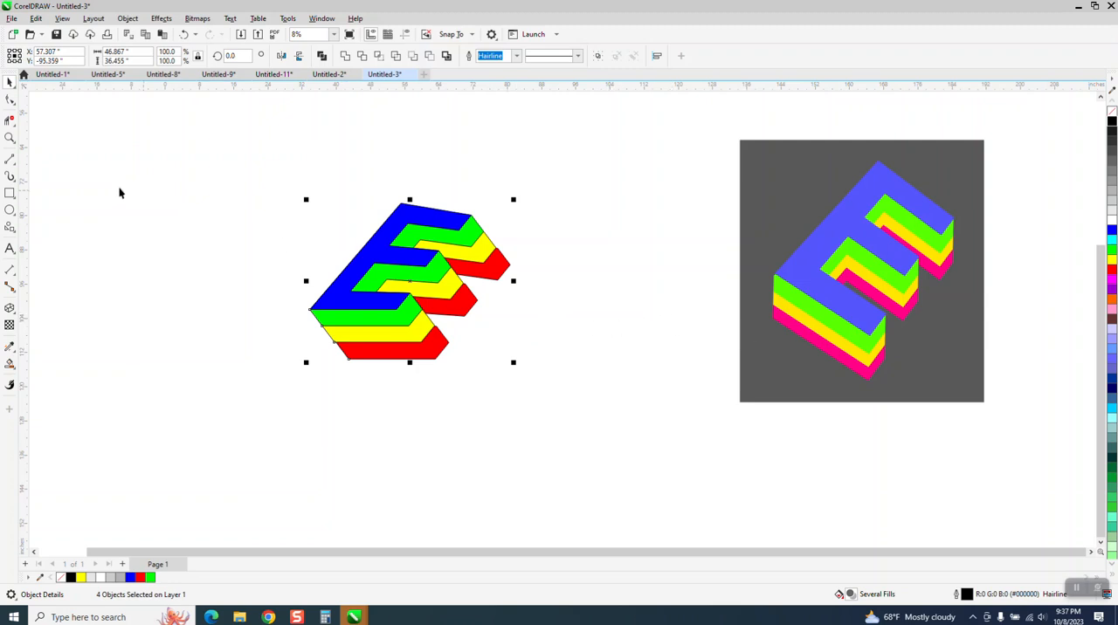
Draw a black-filled rectangle about 75 by 57 inches around the layered E and send it to the back of the page
left_click(9, 193)
left_click_drag(272, 164, 598, 409)
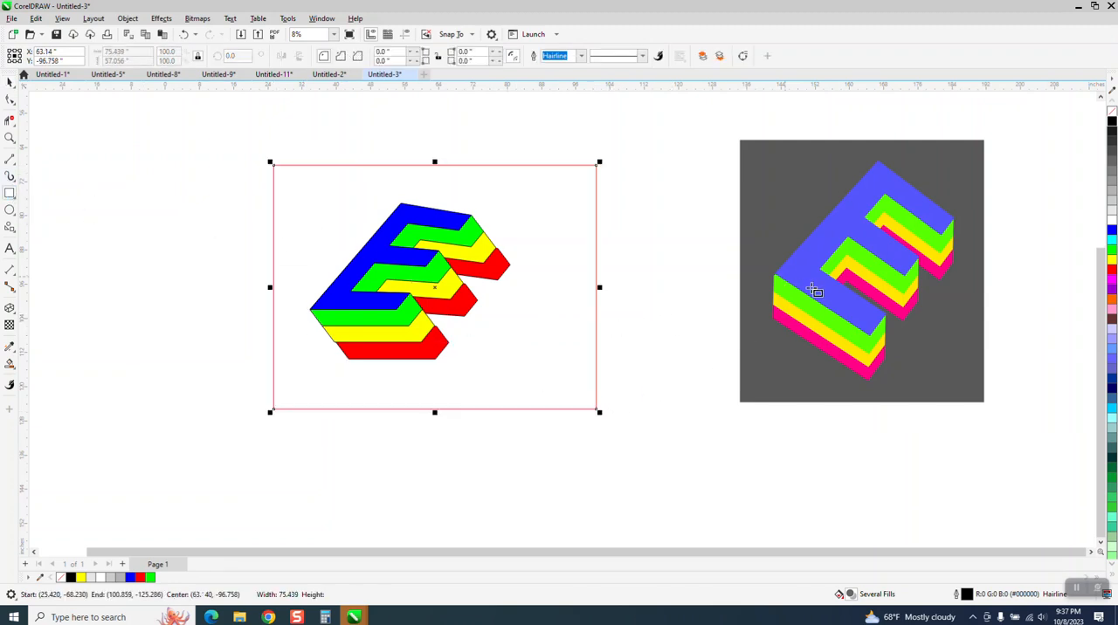
left_click(1112, 124)
left_click(127, 19)
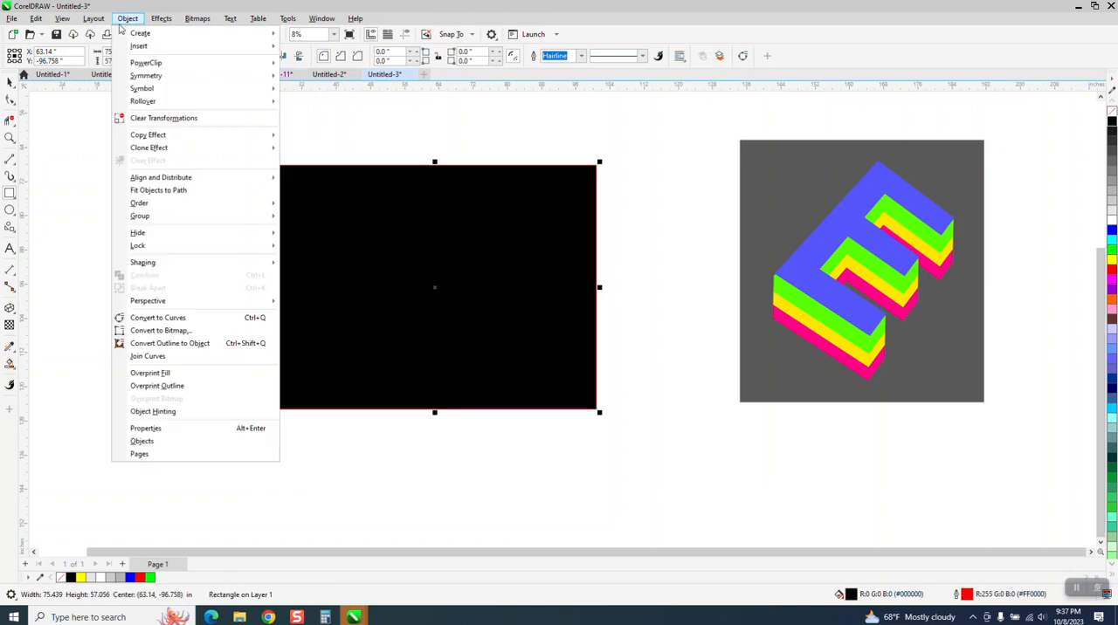
mouse_move(138, 204)
left_click(308, 218)
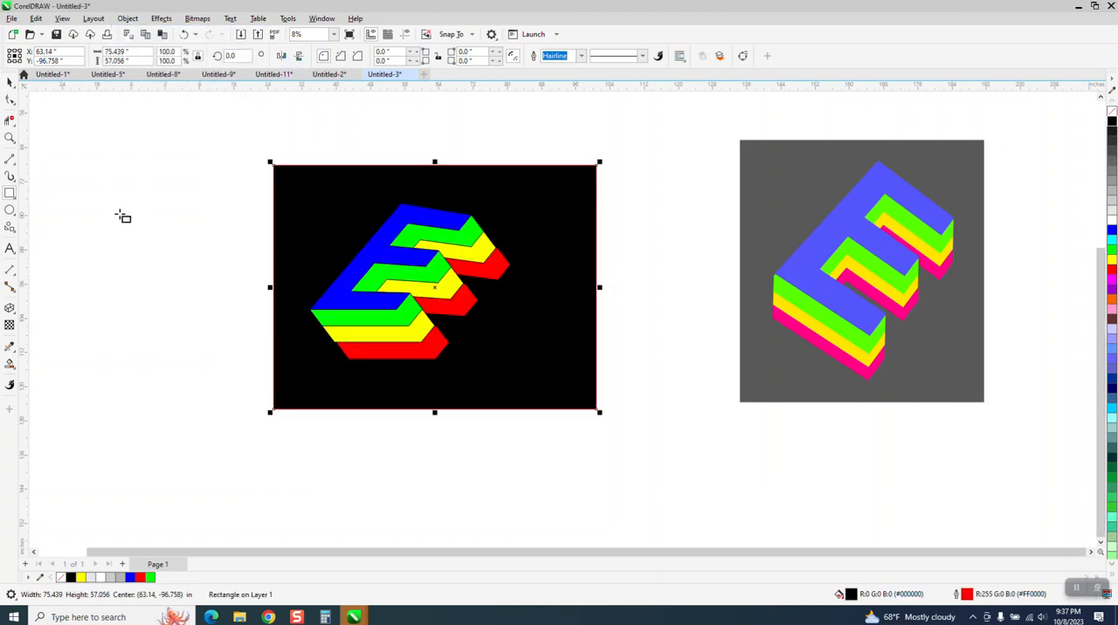
Add a letter E in Arial, about 2,612 pt, on the empty area left of the black rectangle and make it bold
left_click(10, 83)
left_click(10, 254)
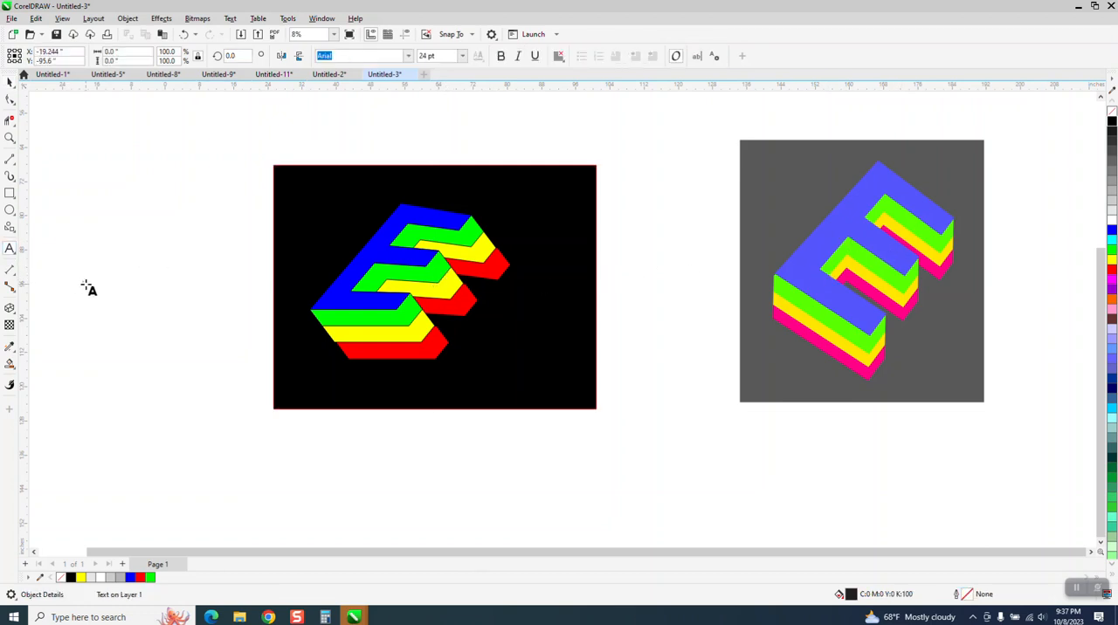
left_click_drag(87, 287, 257, 397)
key("ctrl+space")
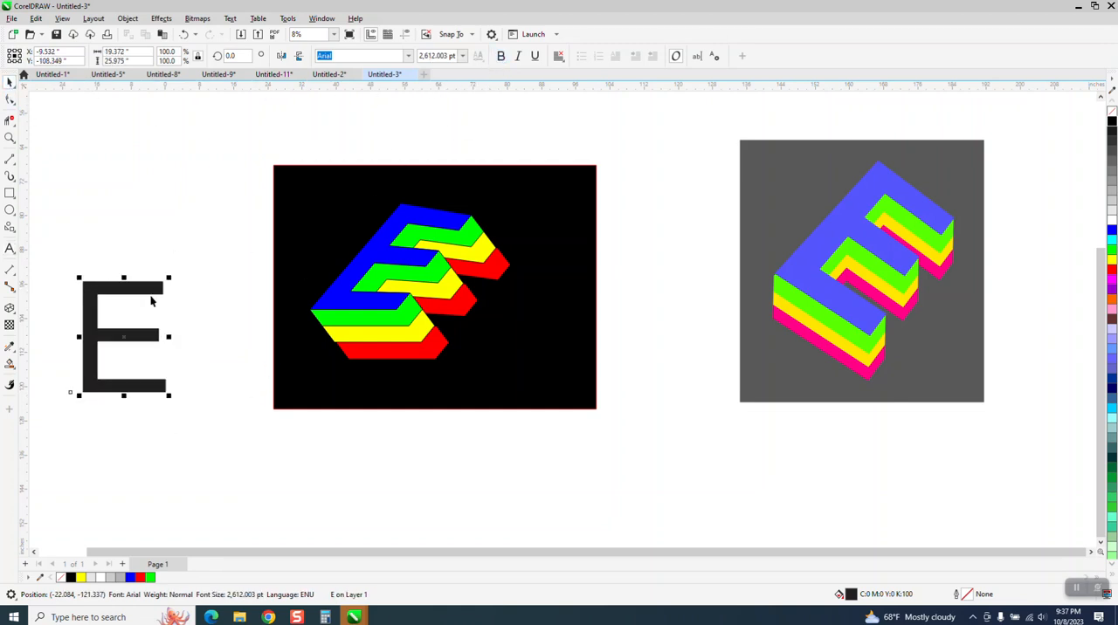
left_click(500, 56)
left_click(178, 271)
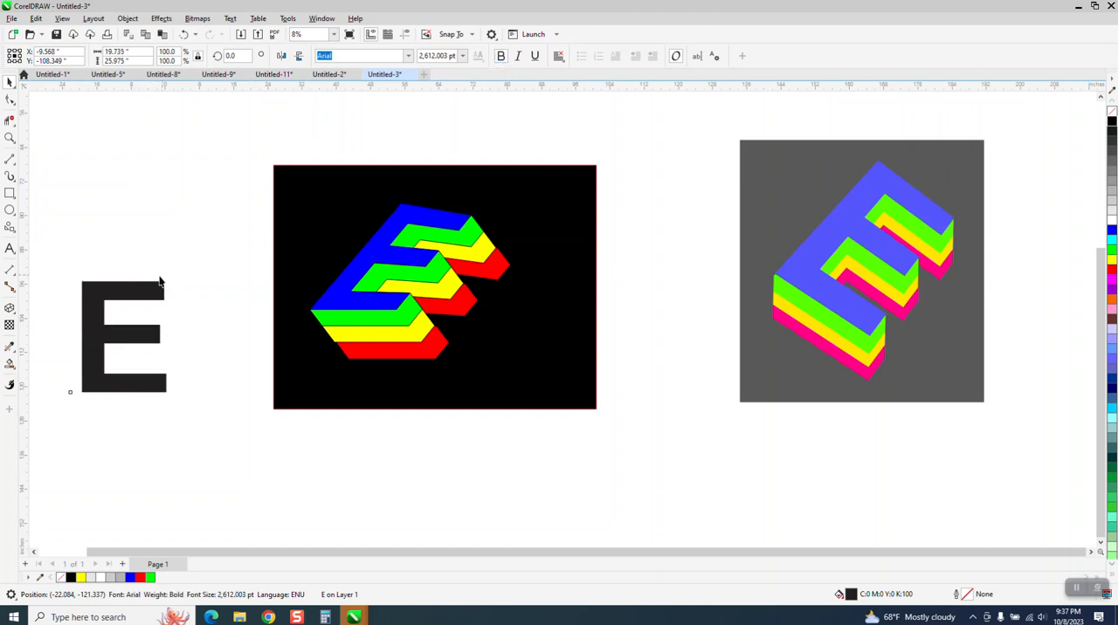
Rotate the new bold E to about 331 degrees and scale it down to about 1,944 pt
left_click(138, 297)
left_click_drag(170, 282, 244, 276)
left_click(210, 262)
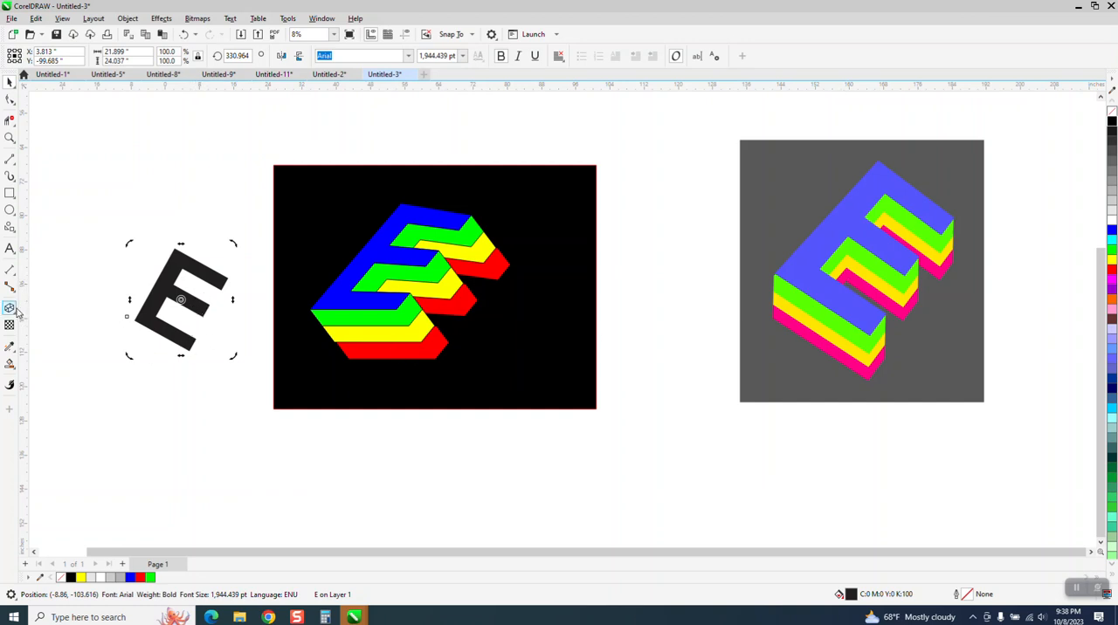
Add perspective to the rotated bold E and shift its upper two perspective corners to the right so the letter slants
left_click(162, 19)
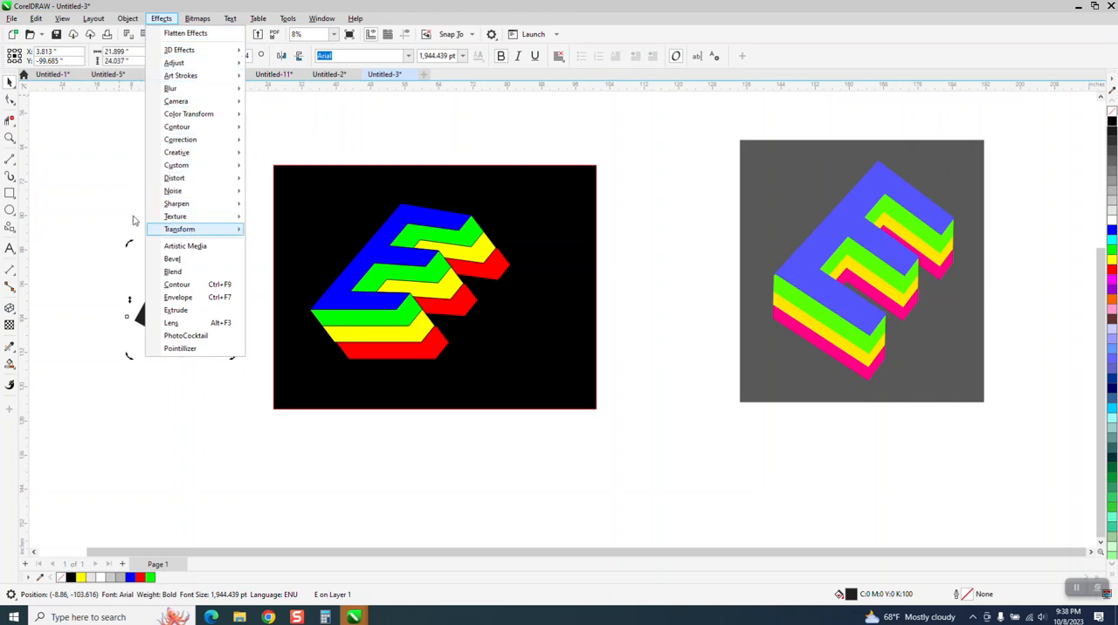
left_click(157, 19)
left_click(128, 19)
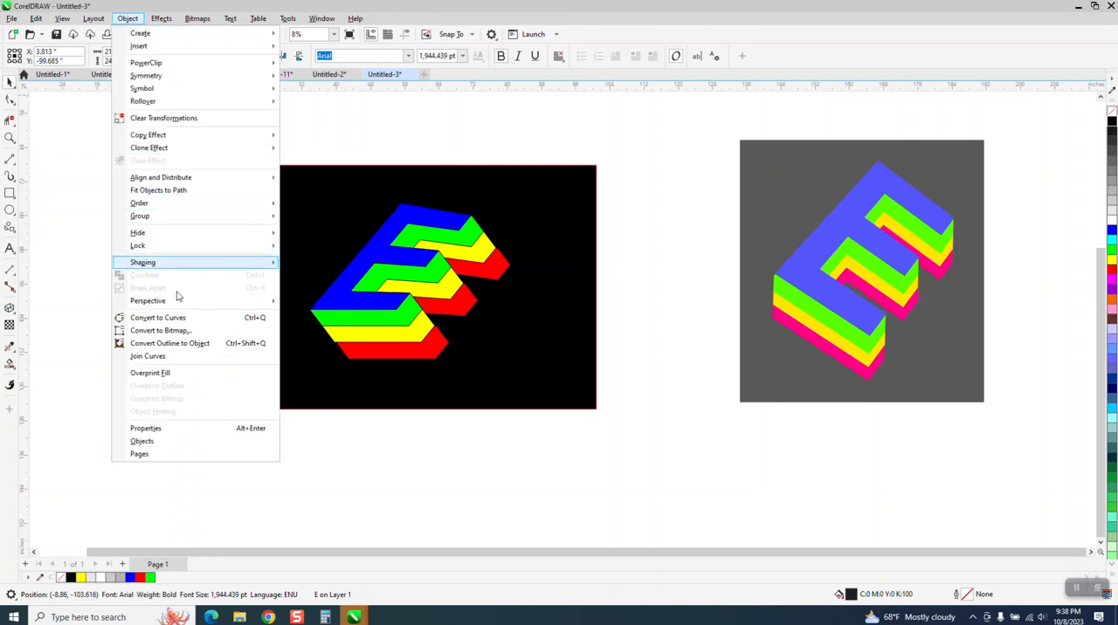
mouse_move(182, 303)
left_click(301, 303)
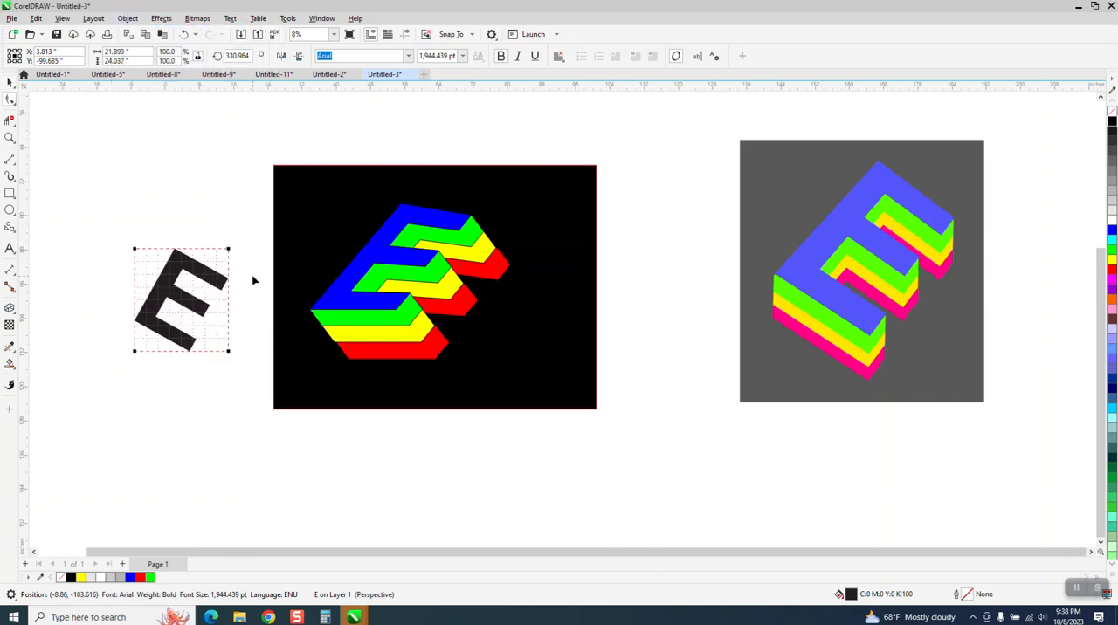
left_click_drag(228, 248, 260, 248)
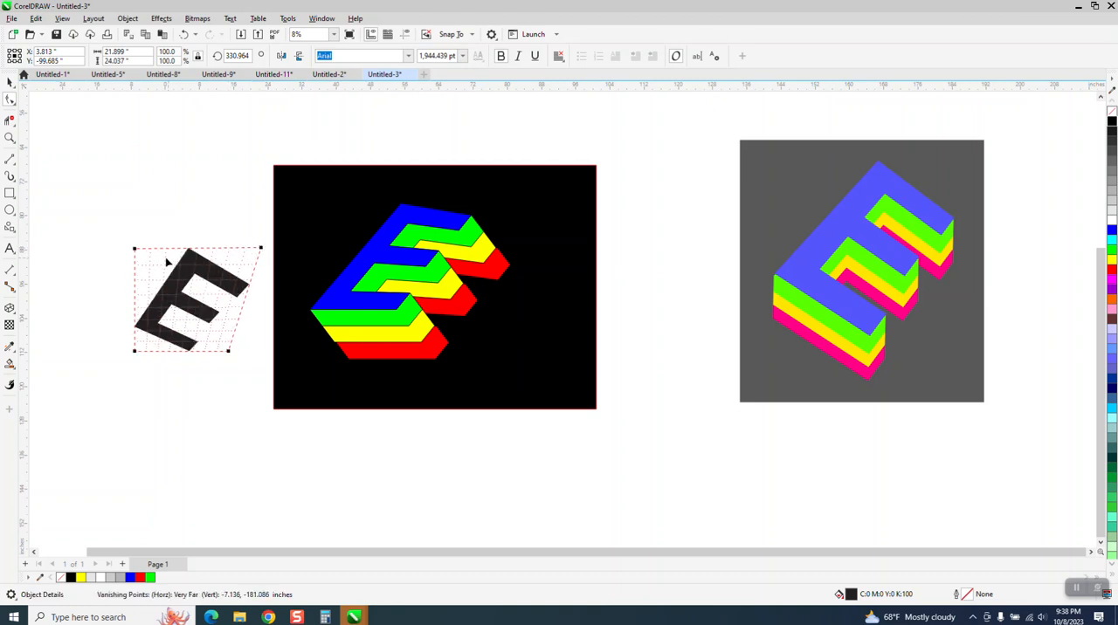
left_click_drag(138, 249, 170, 245)
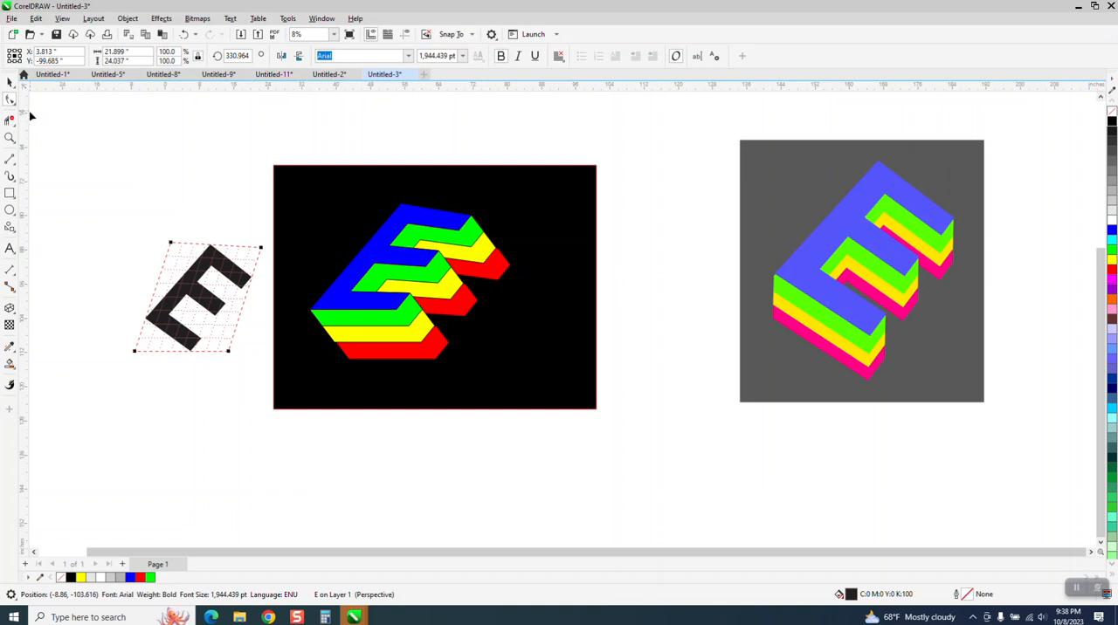
Remove the slanted E's fill and give it a black hairline outline
left_click(9, 81)
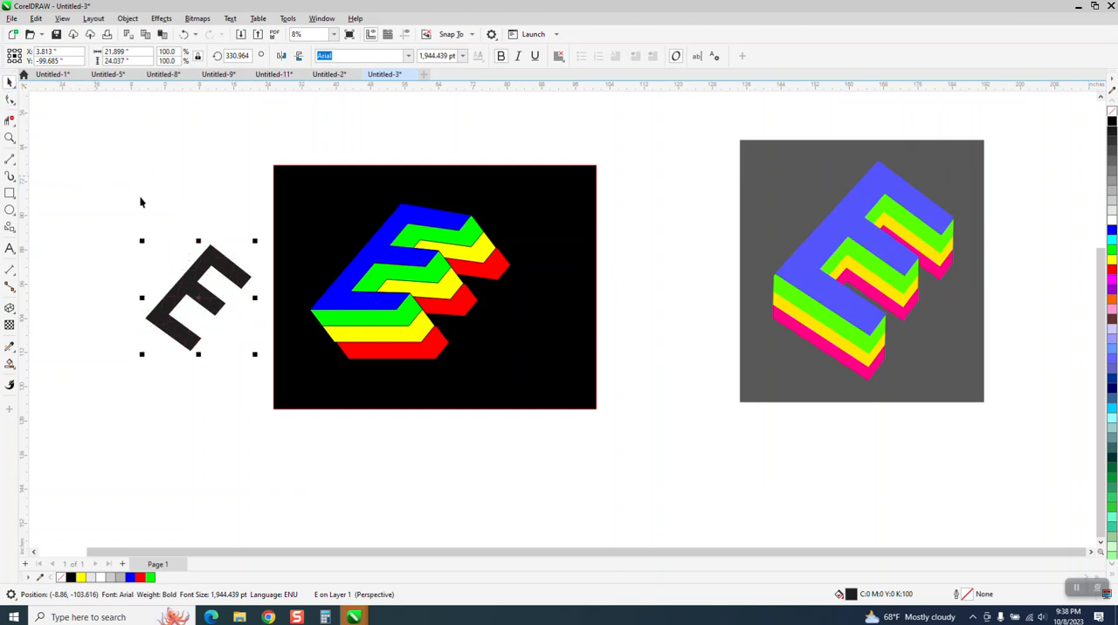
left_click(1111, 112)
right_click(1111, 129)
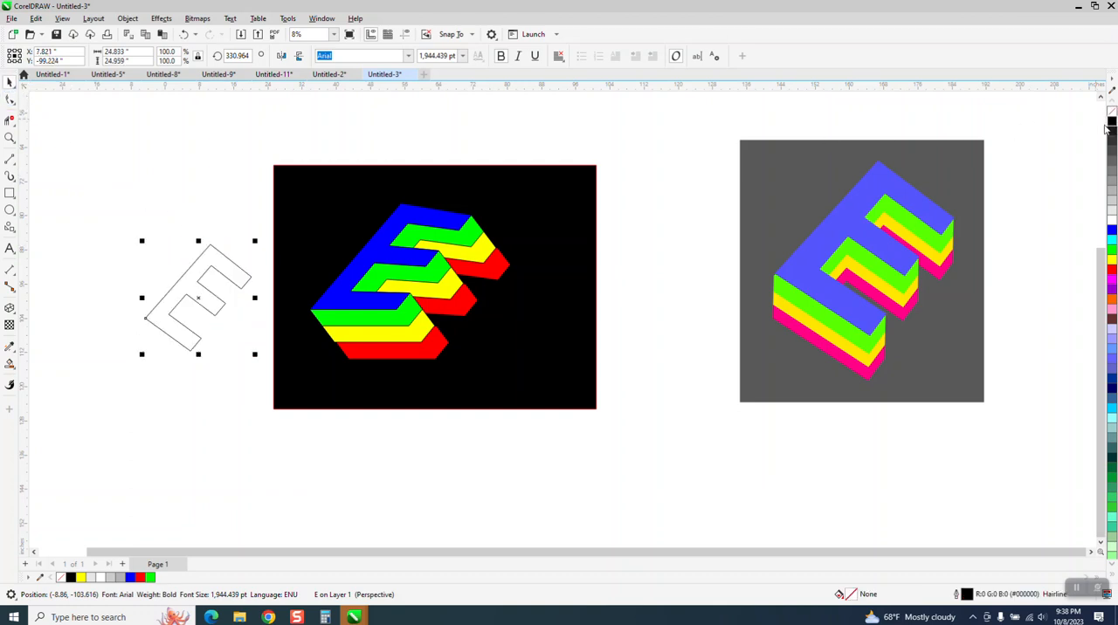
Extrude the outlined E down and to the right with a parallel extrusion type and an offset of about 1.239, -2.213 inches
left_click(16, 316)
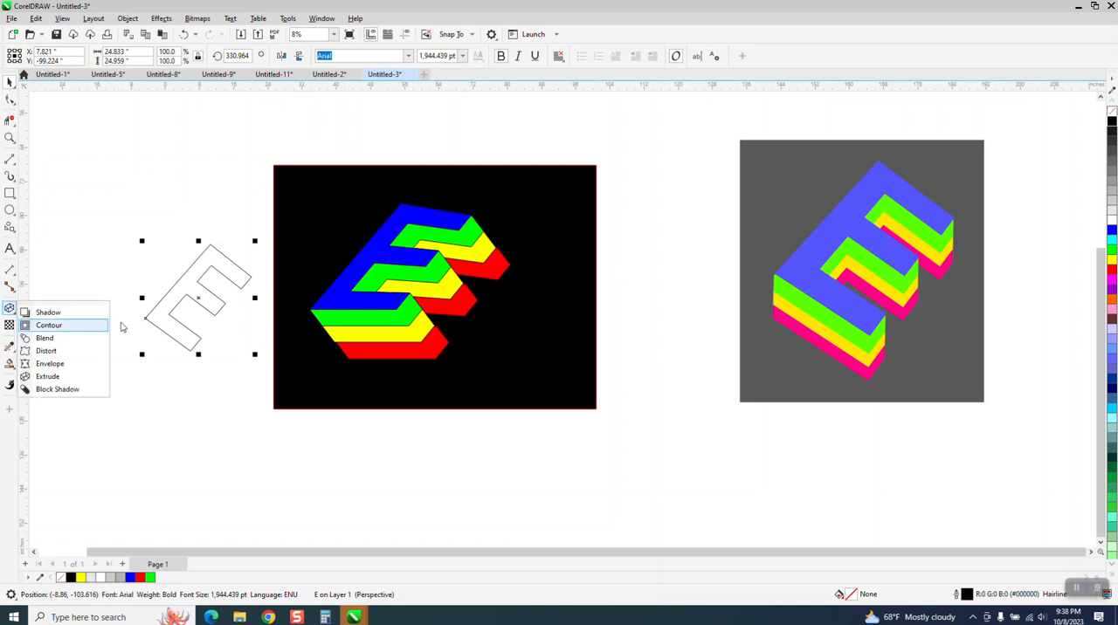
left_click(48, 376)
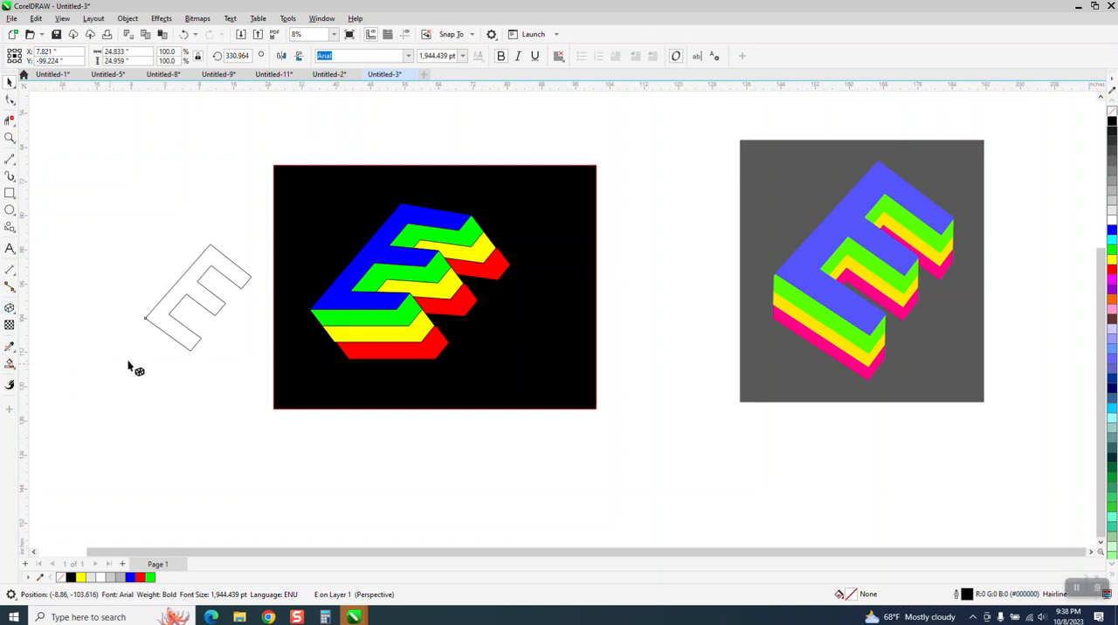
left_click_drag(222, 305, 222, 346)
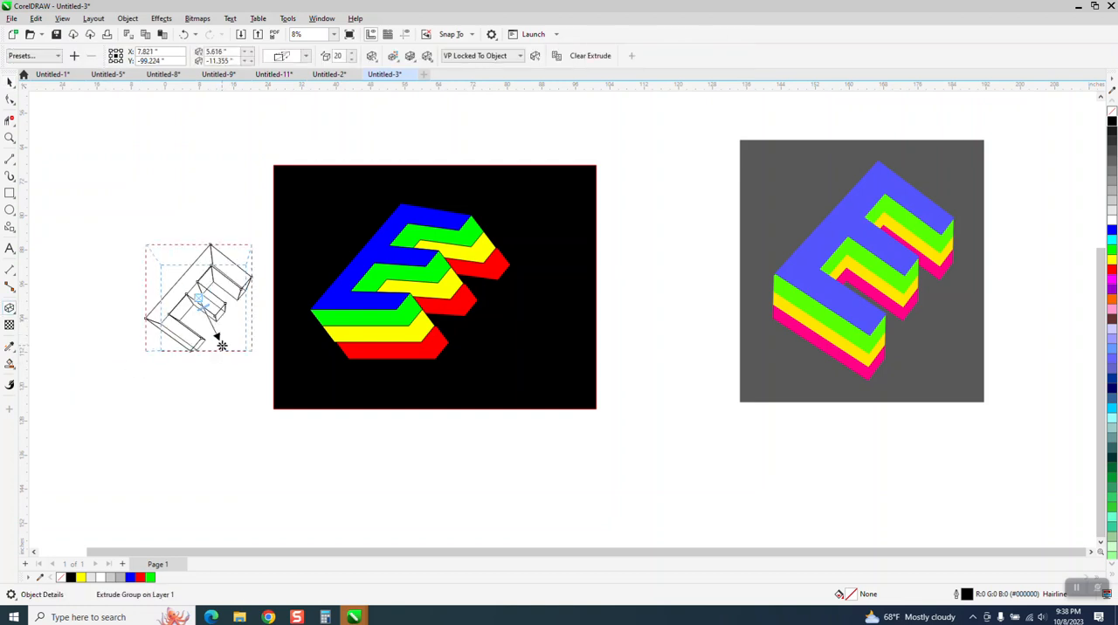
left_click(305, 55)
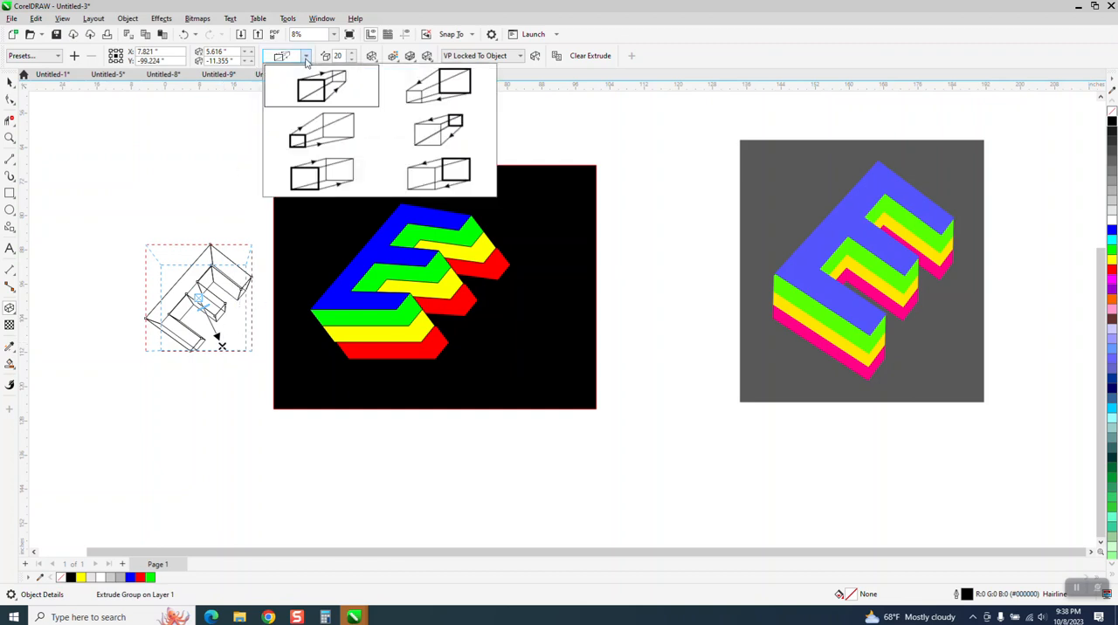
left_click(428, 177)
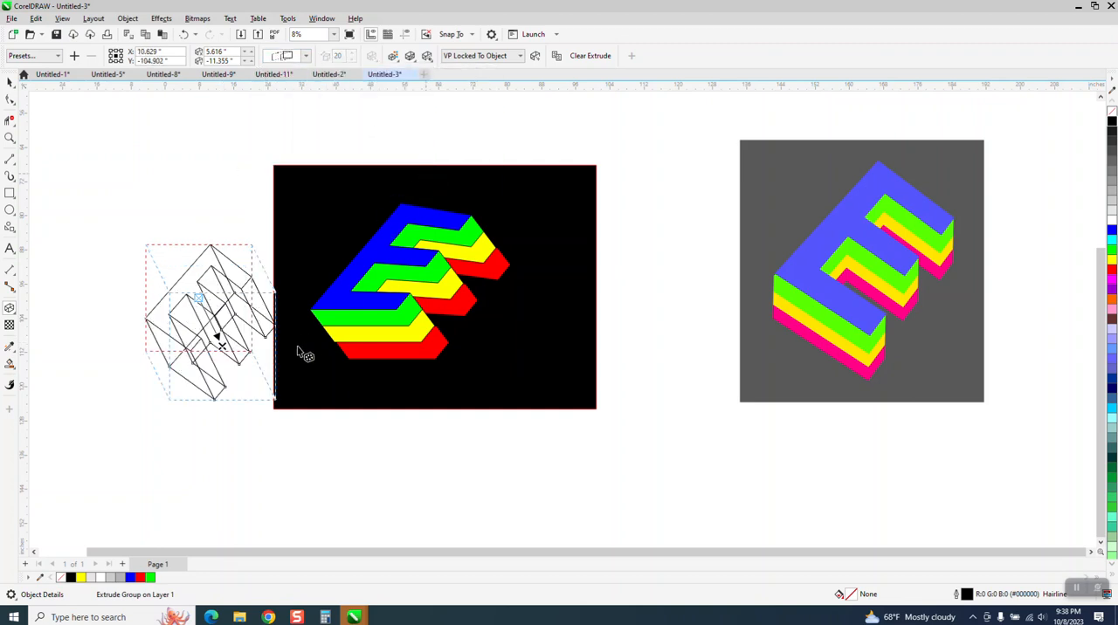
left_click_drag(231, 362, 202, 302)
left_click(9, 137)
left_click_drag(103, 221, 346, 381)
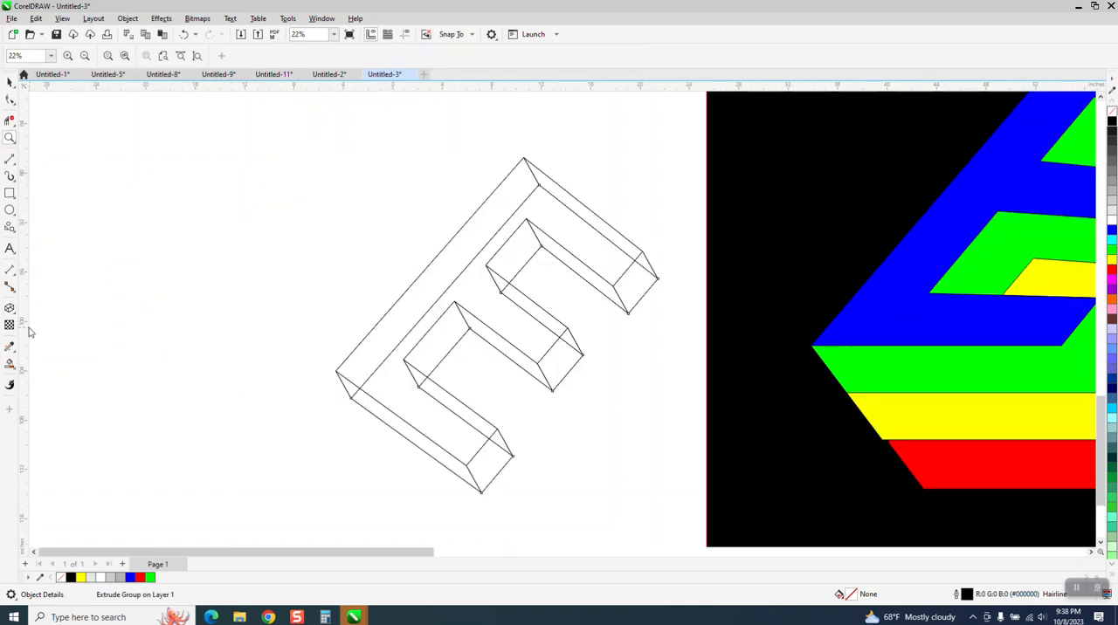
left_click(10, 81)
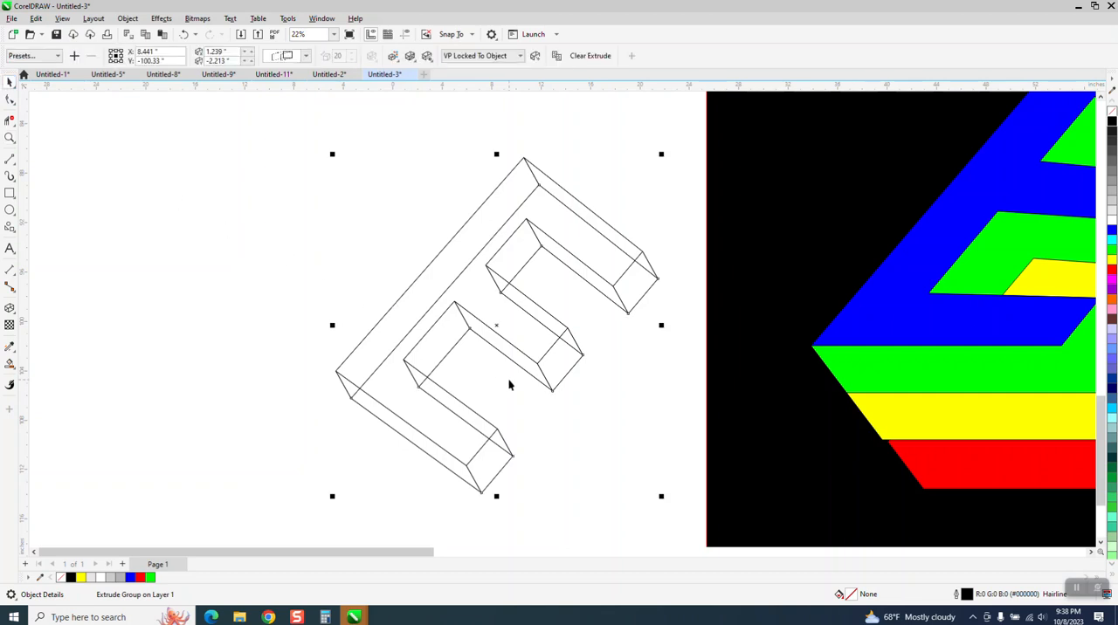
left_click(13, 310)
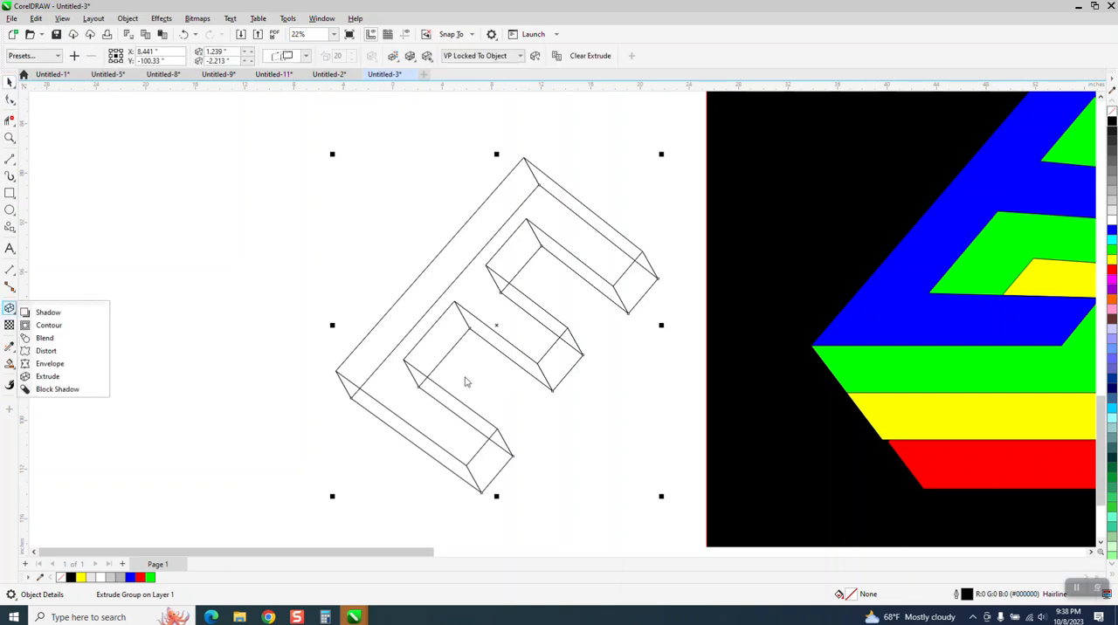
left_click(50, 363)
left_click(555, 393)
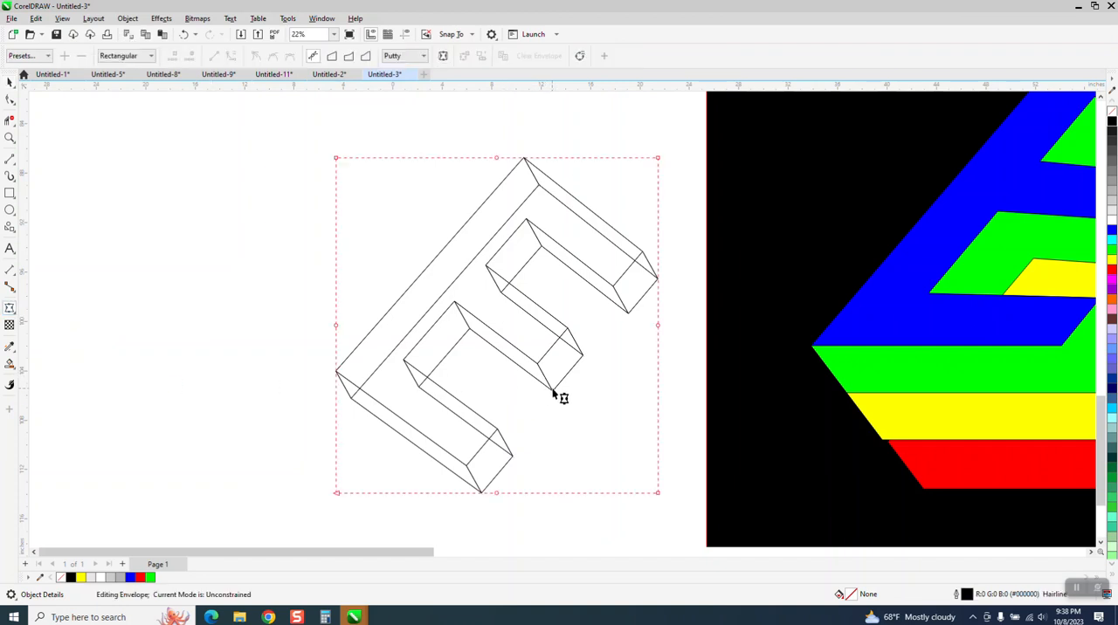
left_click(10, 81)
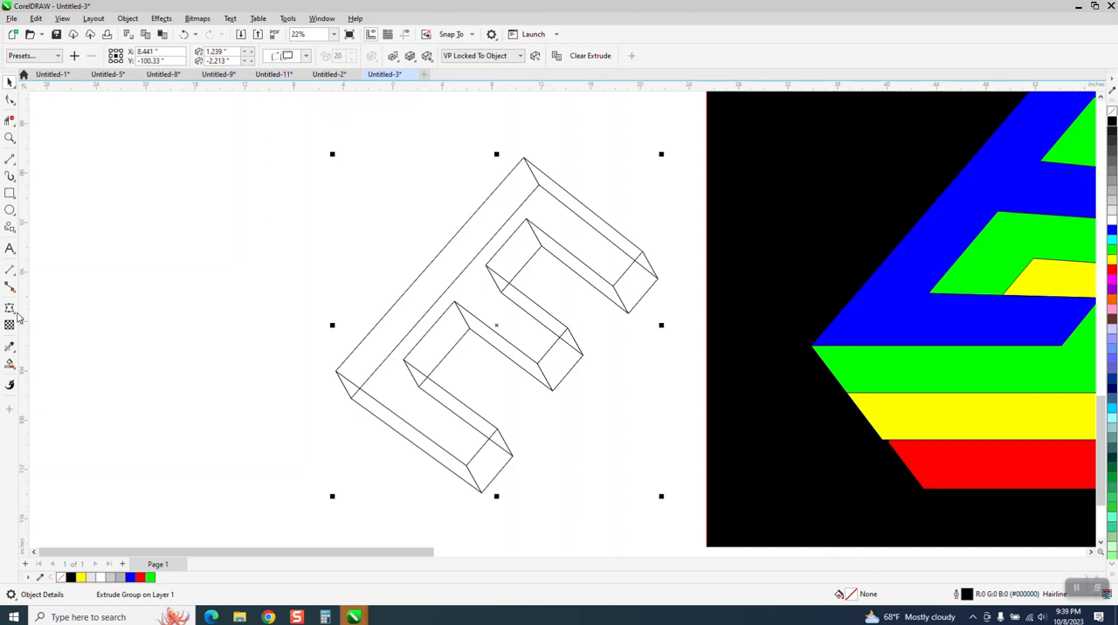
Shorten the E's extrusion to an offset of about 1.125, -1.443 inches
left_click(10, 309)
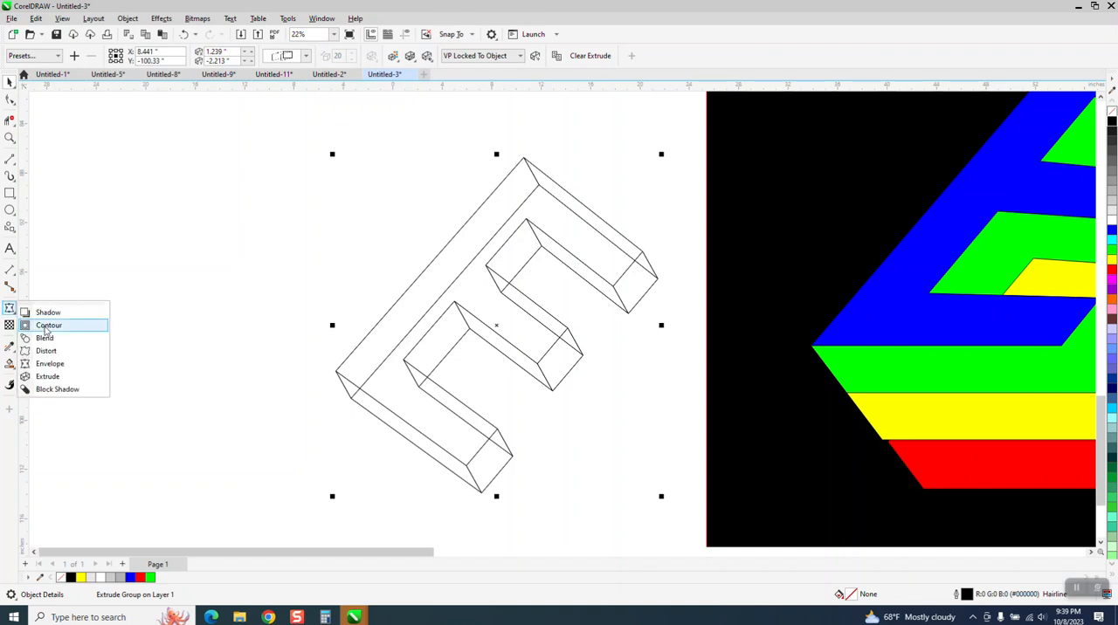
left_click(49, 377)
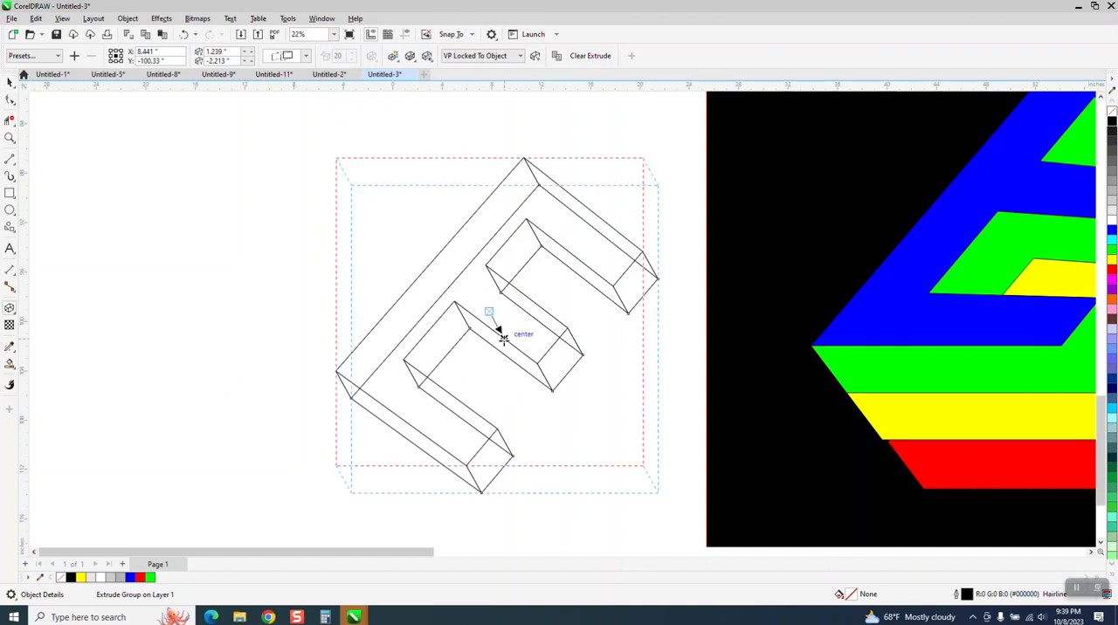
left_click_drag(500, 333, 502, 329)
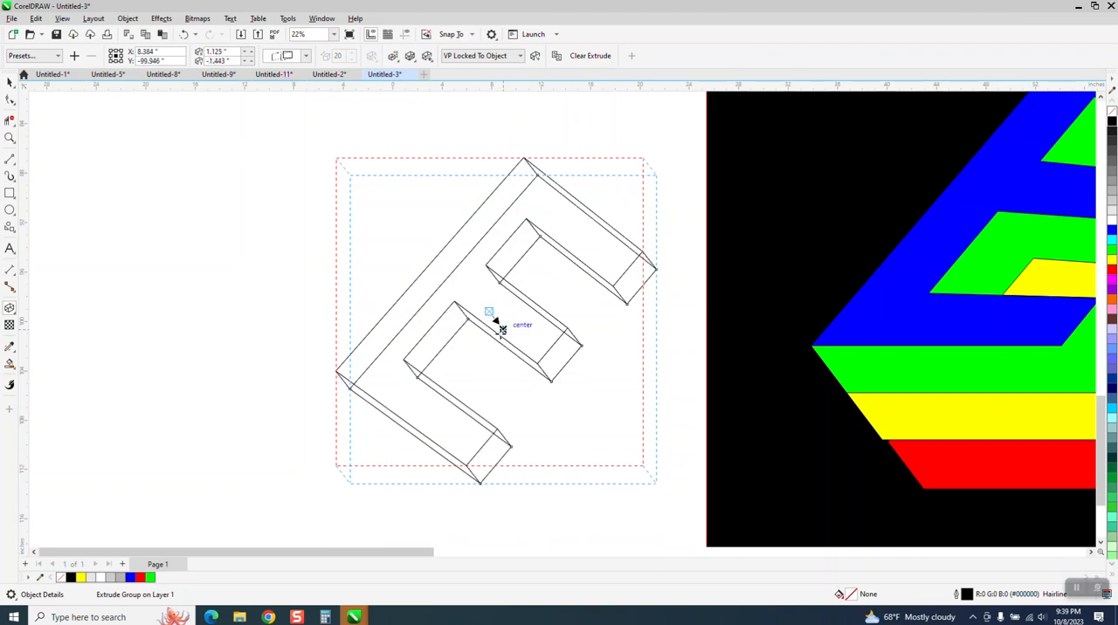
scroll(212, 307, "down", 1)
scroll(208, 302, "down", 1)
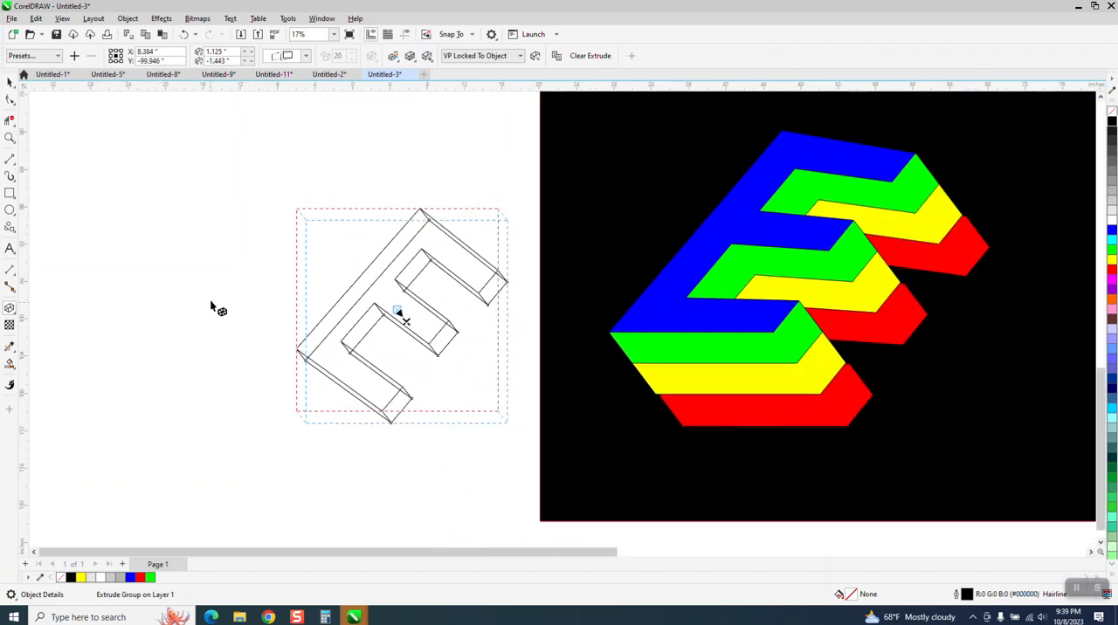
Move the extruded E about 24.5 inches left, farther away from the black rectangle
left_click(10, 82)
scroll(734, 214, "down", 1)
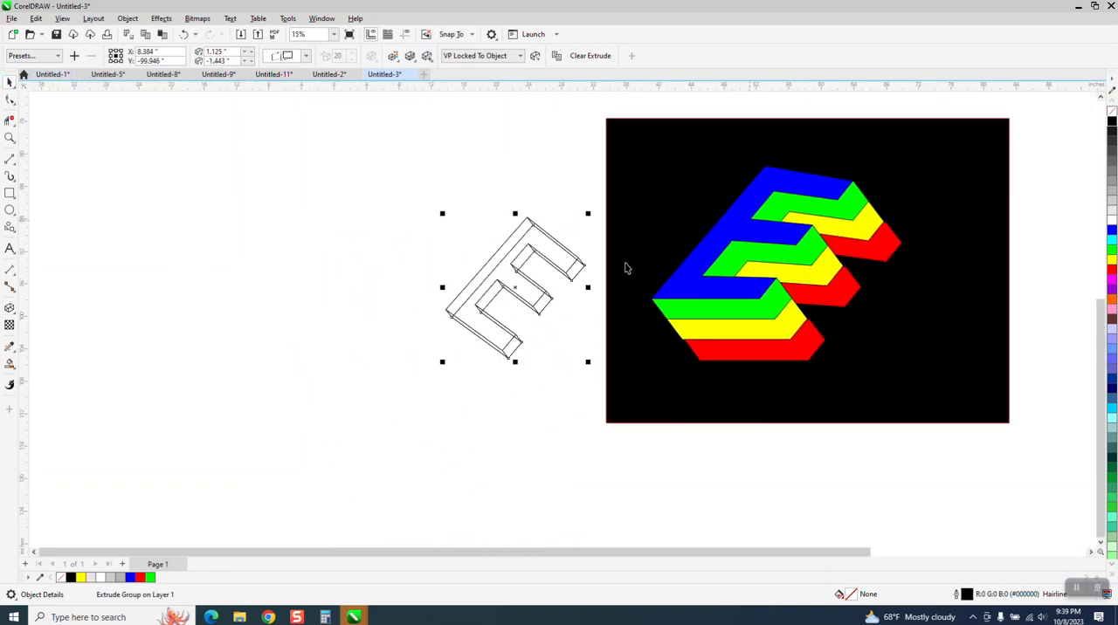
scroll(699, 299, "down", 1)
scroll(983, 262, "down", 1)
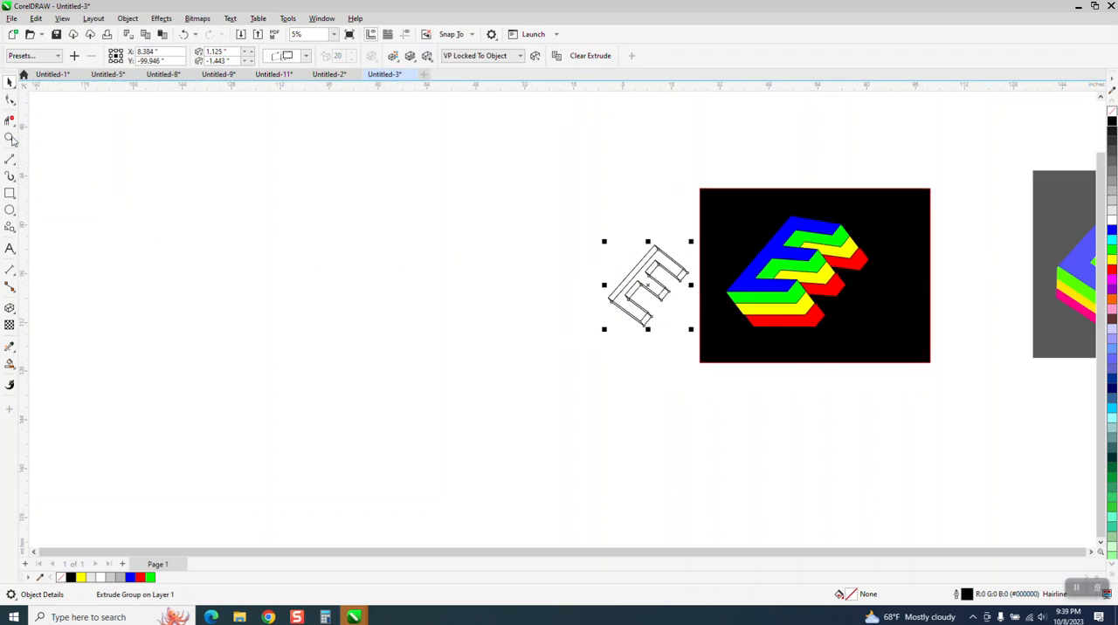
left_click(10, 137)
left_click_drag(574, 218, 760, 374)
left_click(10, 81)
left_click_drag(520, 252, 302, 255)
Break the extrude group apart and move the extrusion faces about 40 inches to the right of the front E
left_click_drag(105, 160, 544, 428)
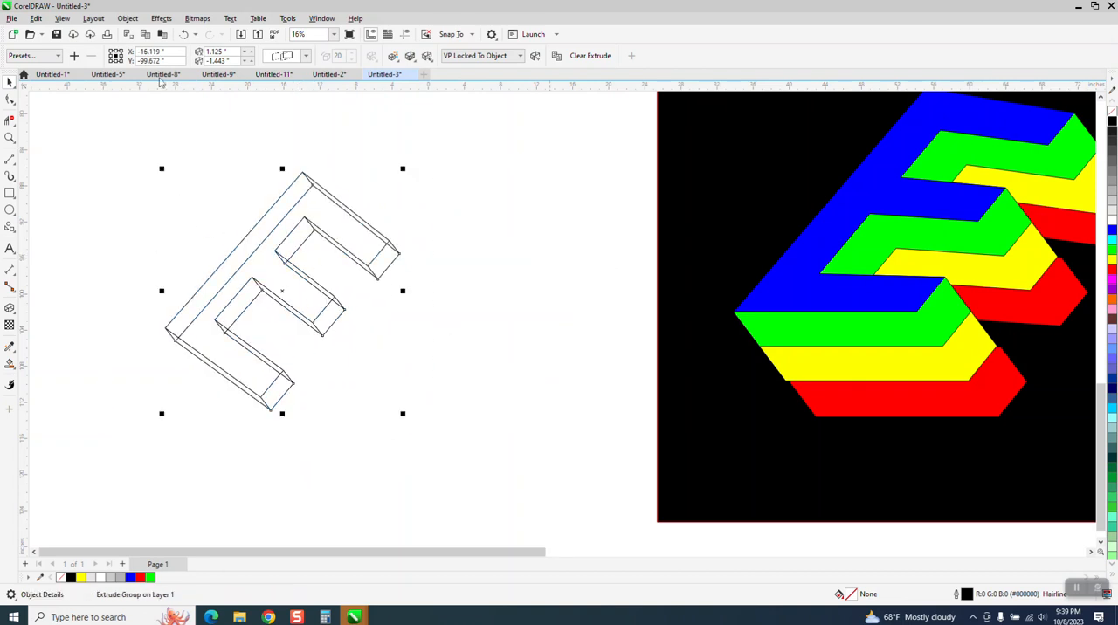
left_click(128, 19)
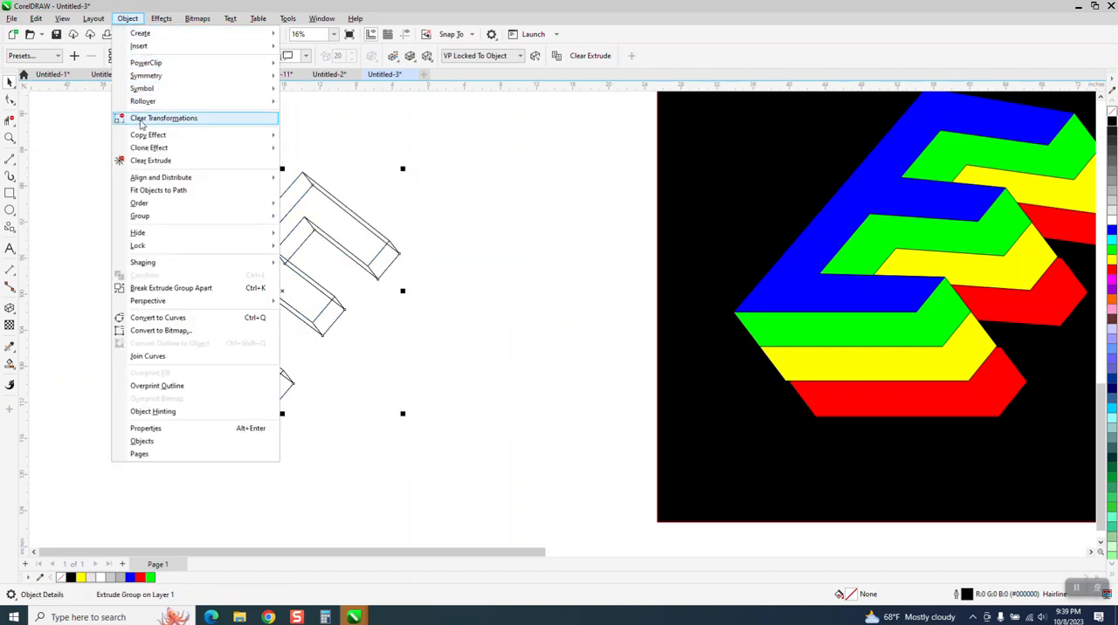
mouse_move(158, 220)
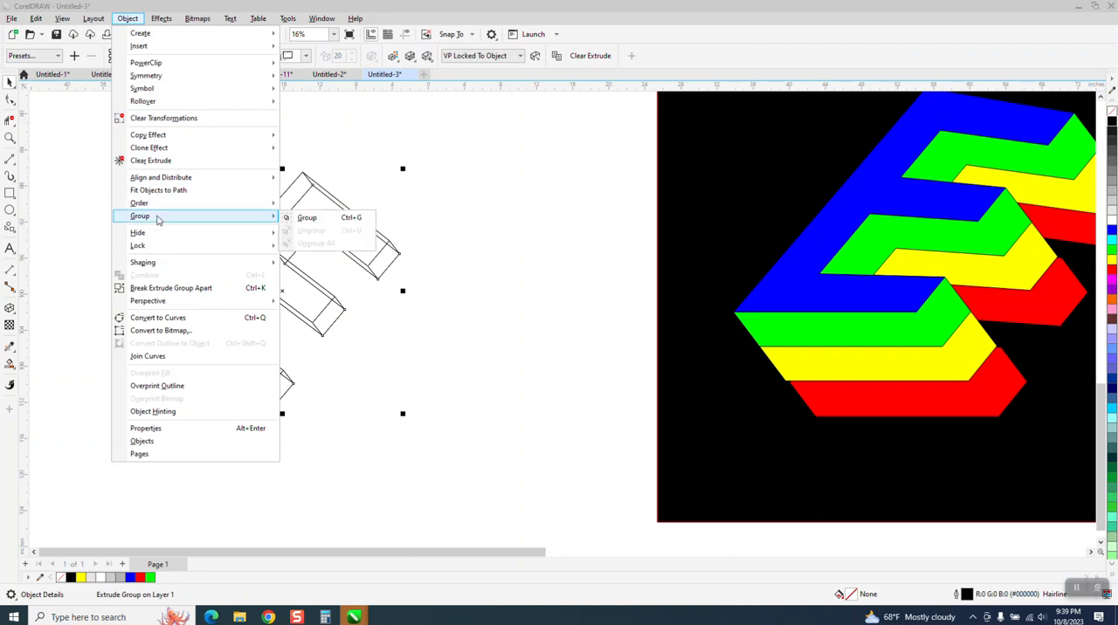
left_click(220, 292)
left_click(400, 209)
left_click(396, 255)
key("shift+Right")
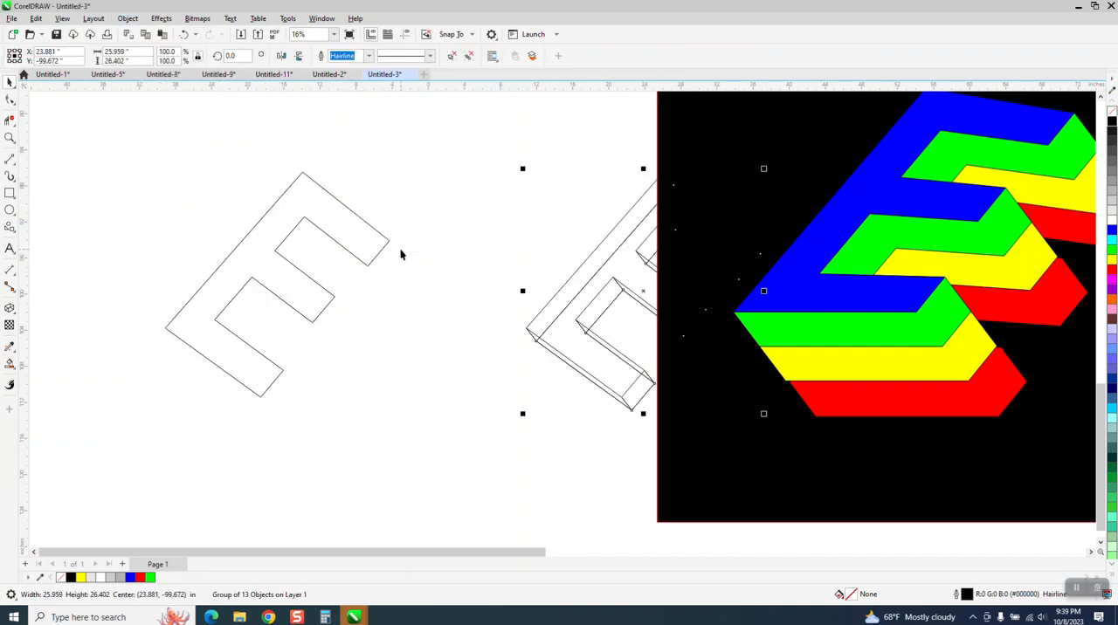
Move the black rectangle and the four-layer coloured E about 40 inches right, clear of the extrusion faces
scroll(399, 253, "down", 1)
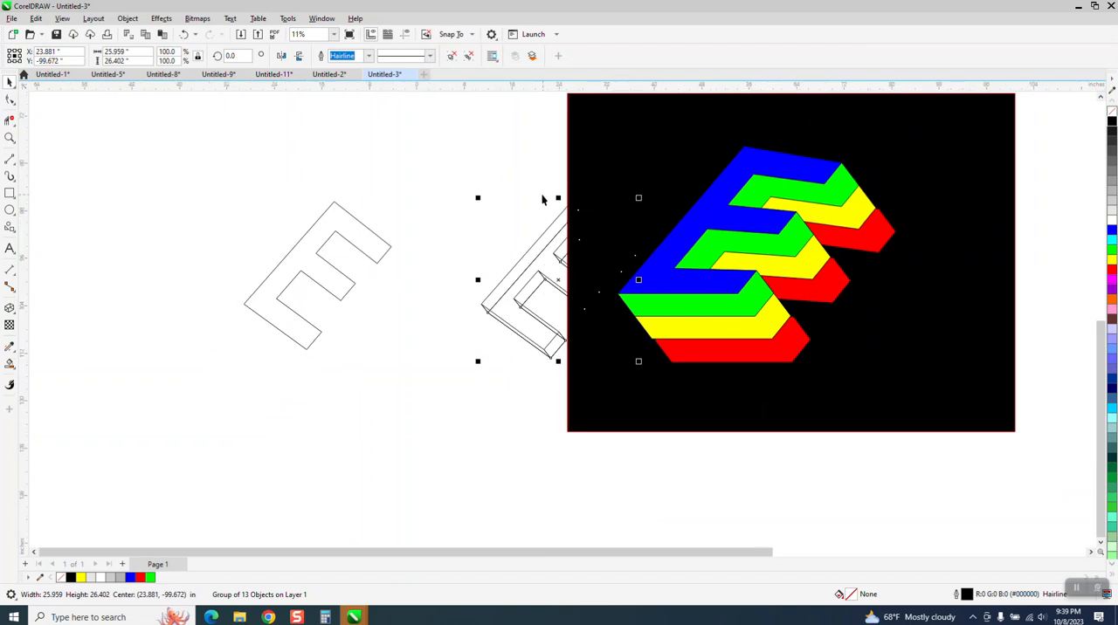
left_click(602, 158)
key("shift+Right")
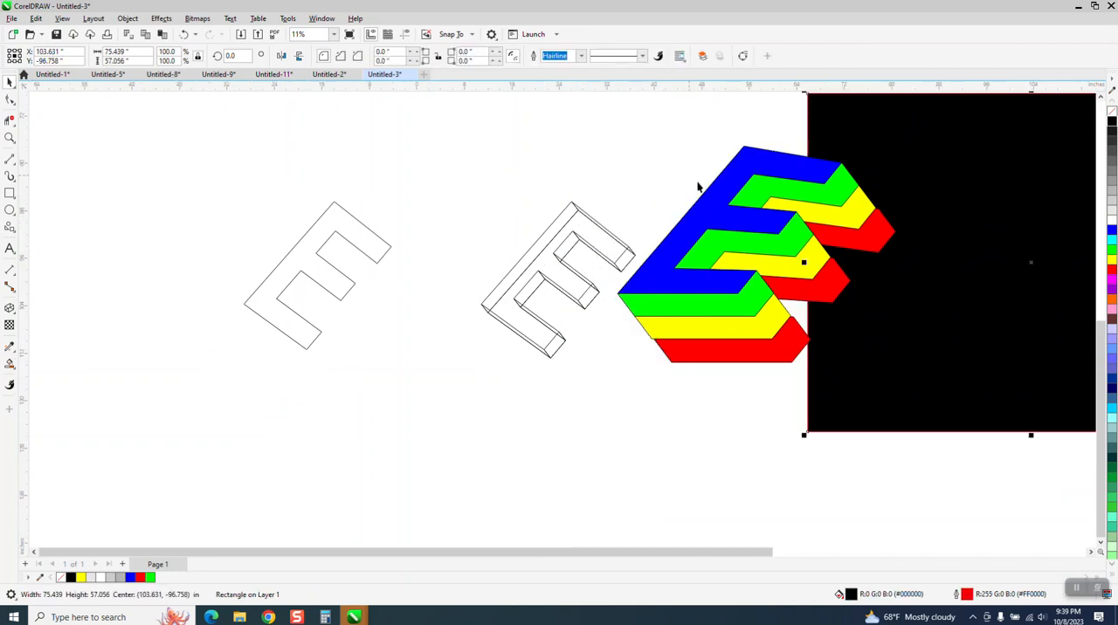
left_click(703, 188)
left_click_drag(607, 140, 966, 400)
key("shift+Right")
Ungroup the separated extrusion faces and weld all of them into a single E-shaped curve
left_click_drag(476, 201, 669, 364)
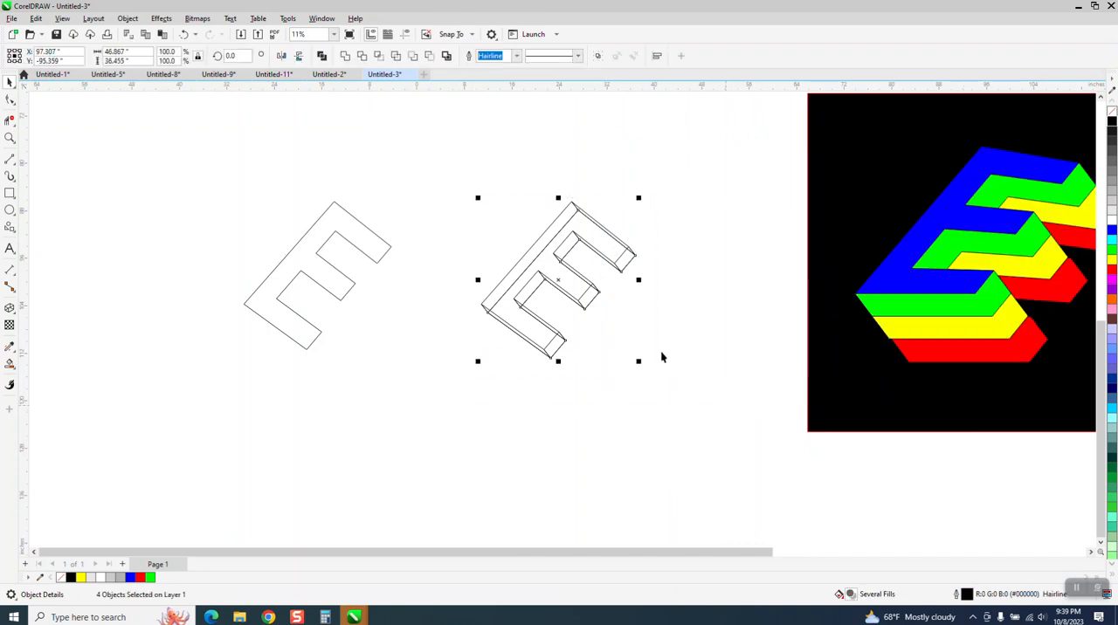
left_click(129, 20)
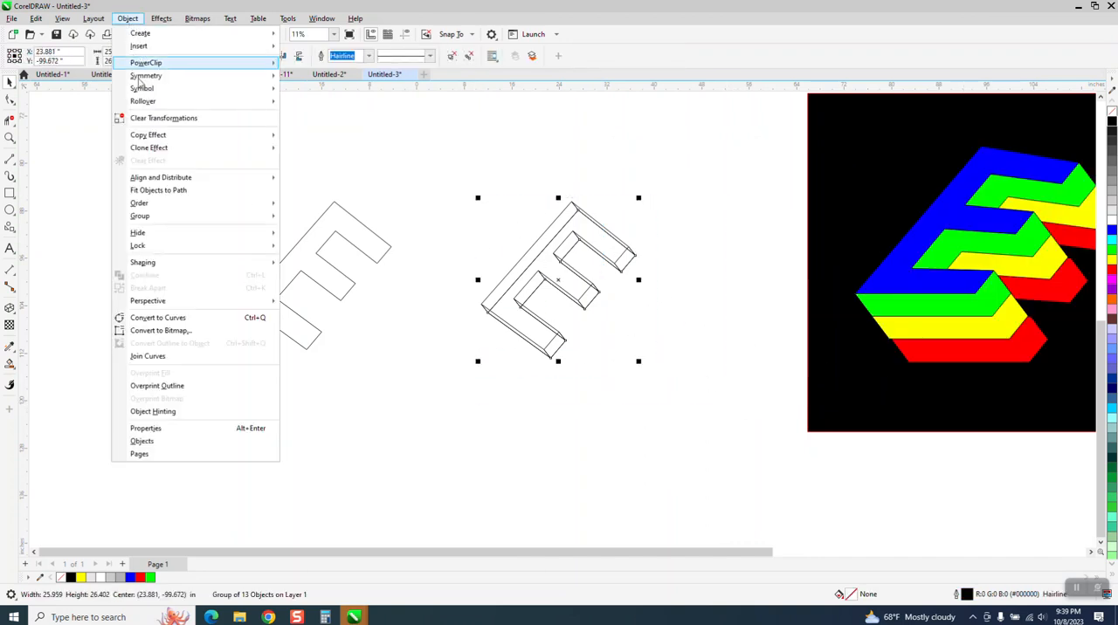
mouse_move(235, 221)
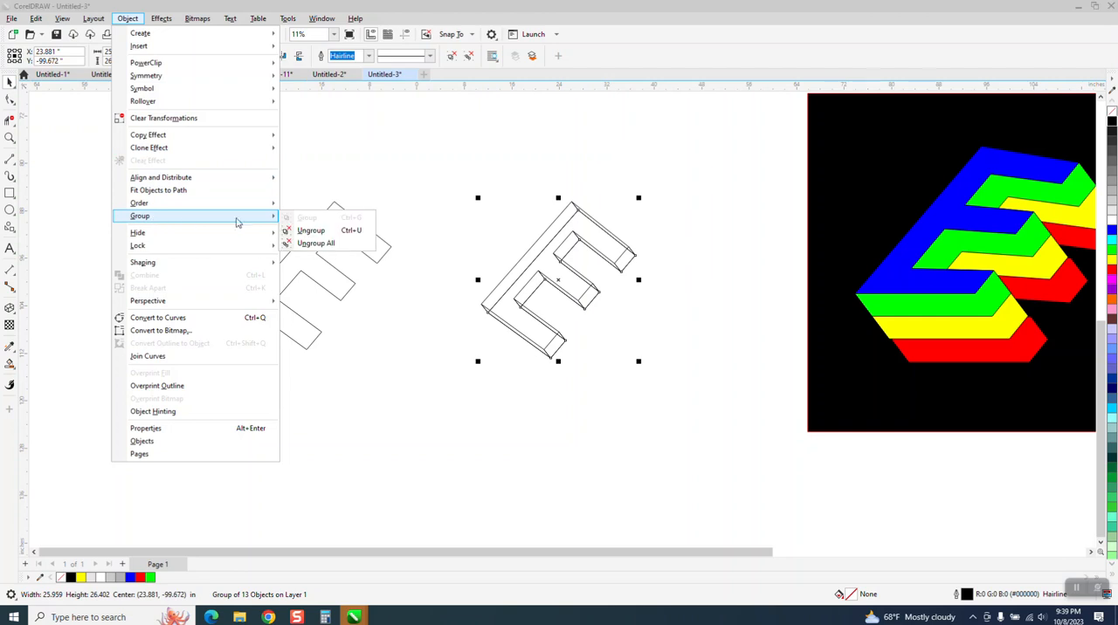
left_click(312, 231)
left_click_drag(434, 167, 796, 468)
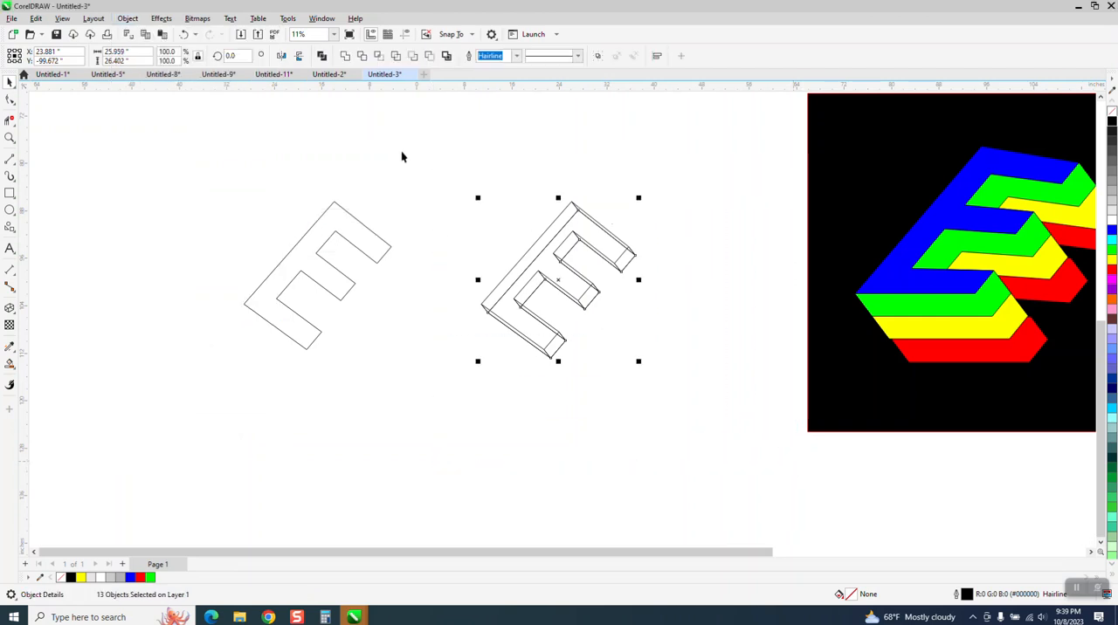
left_click(345, 56)
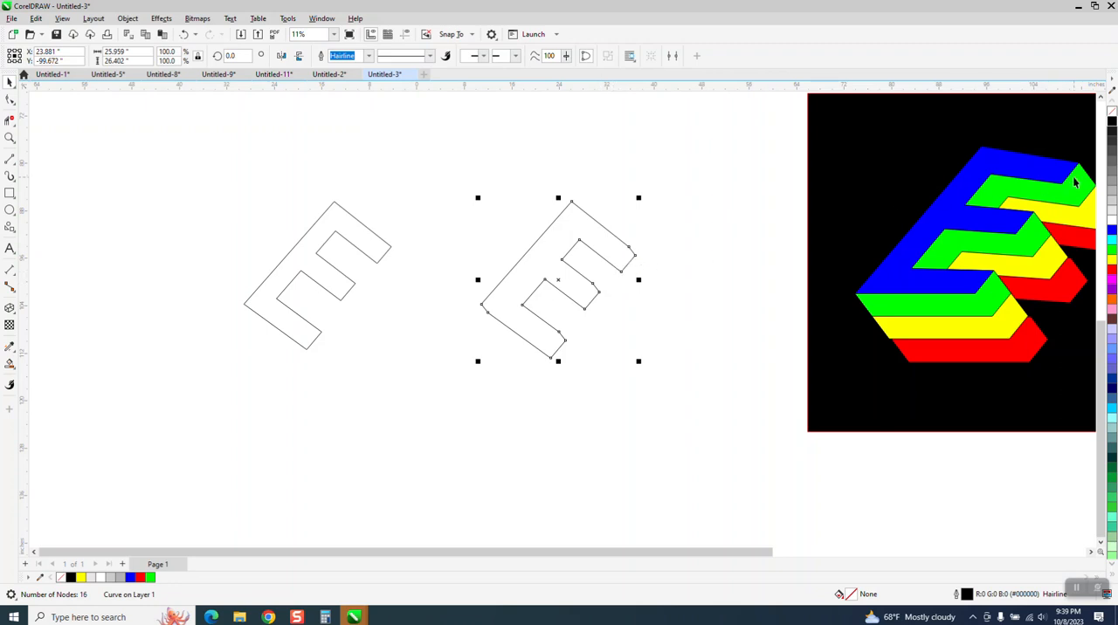
Fill the front perspective E with blue and the welded extrusion E with green
left_click(377, 251)
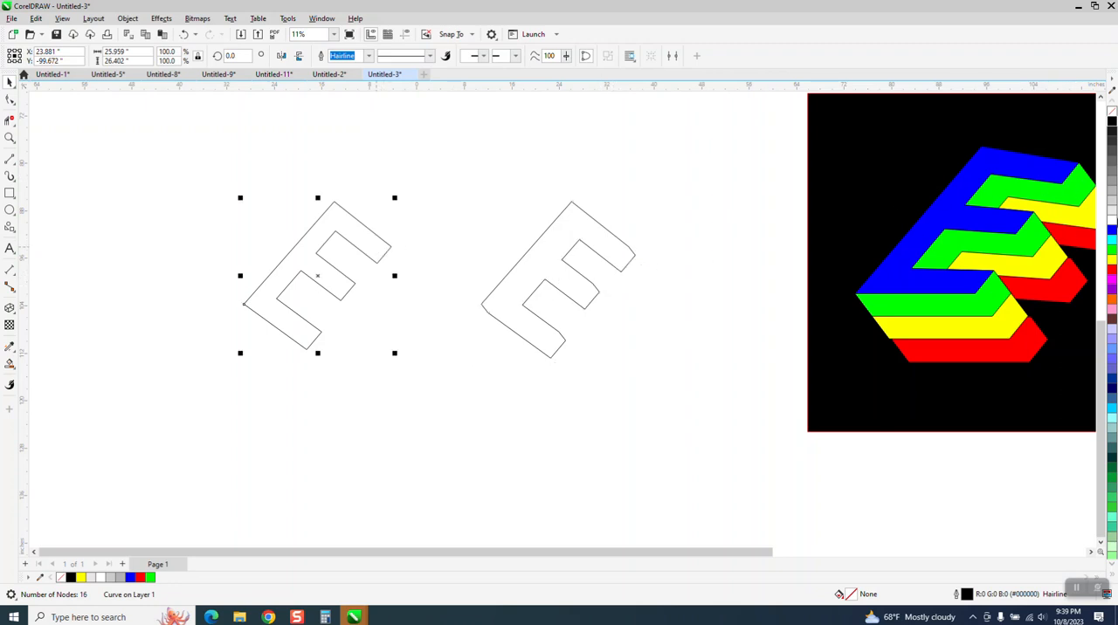
left_click(1112, 231)
left_click(584, 285)
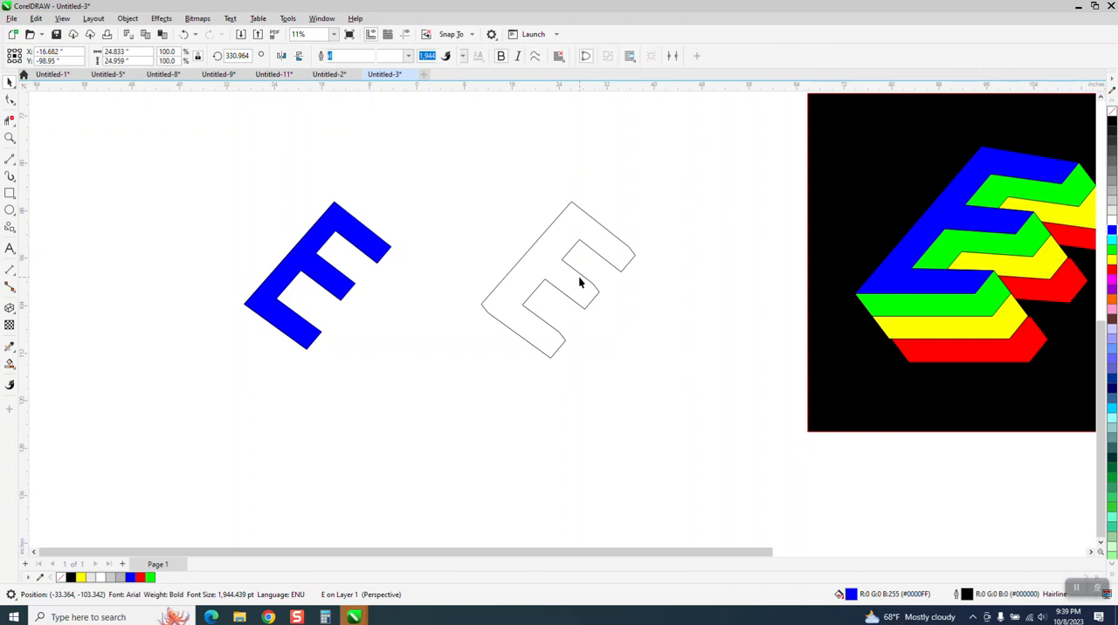
left_click(1113, 249)
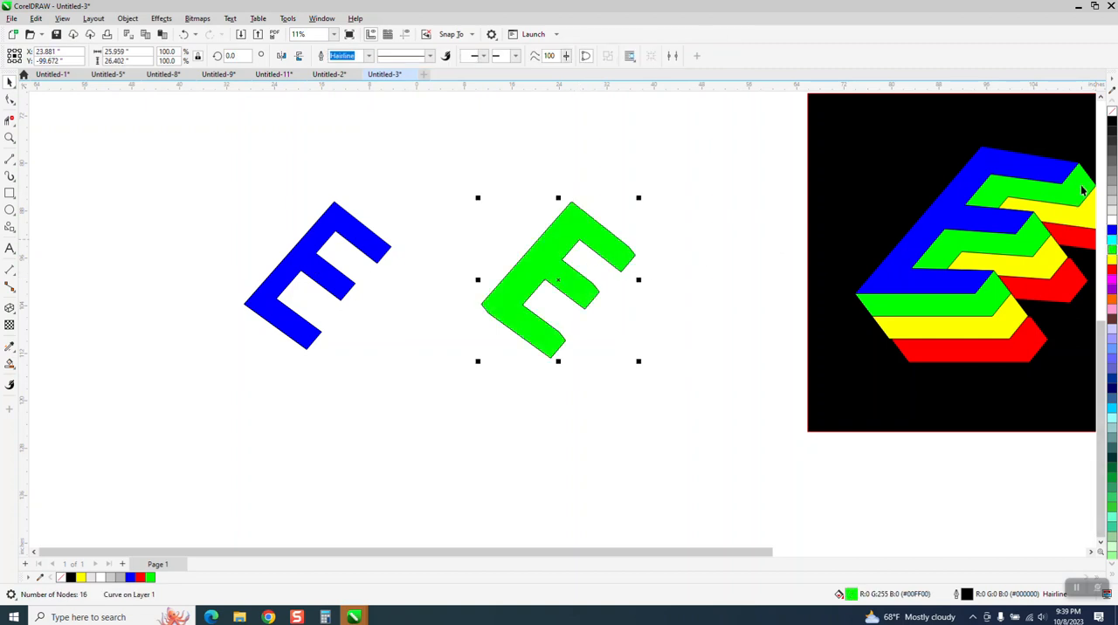
Move the green welded E 40 inches left onto the blue E and send it to the back of the page
key("Left")
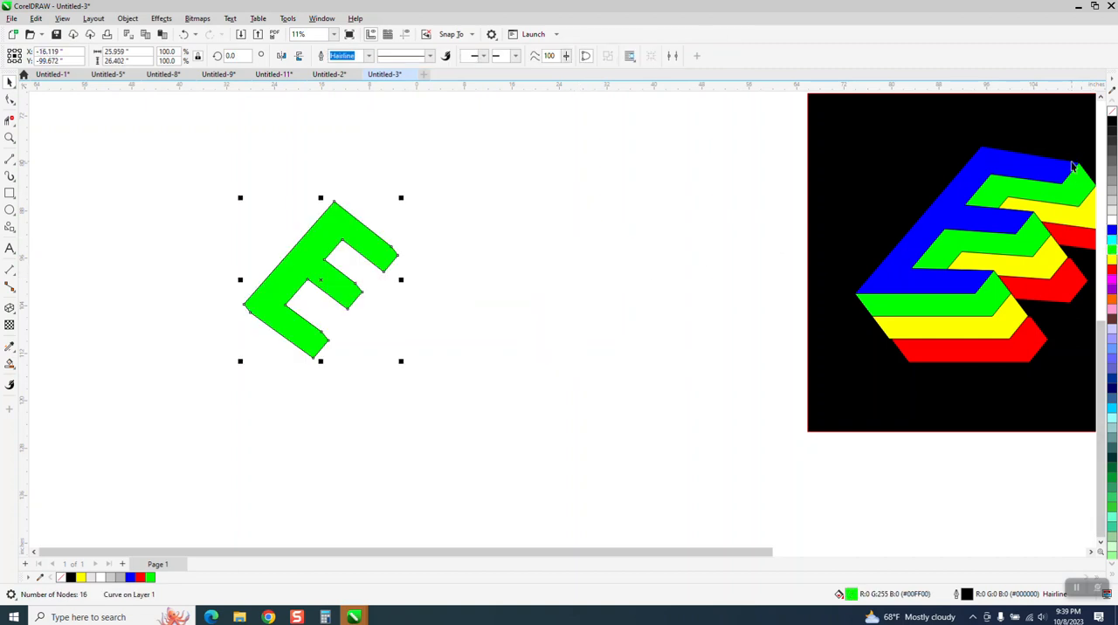
left_click(131, 19)
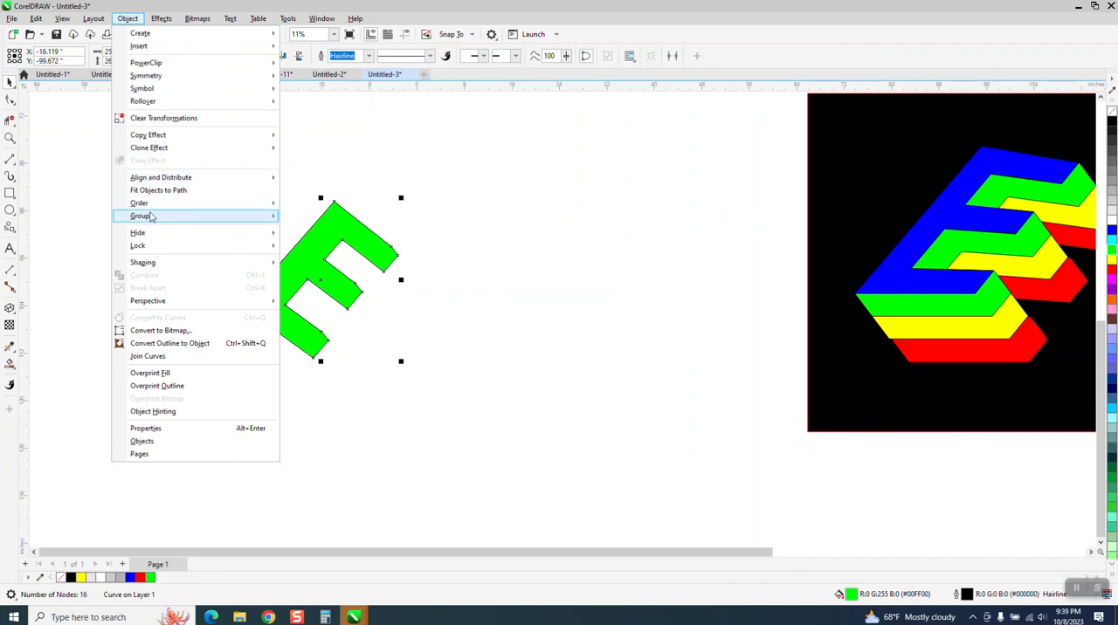
mouse_move(151, 217)
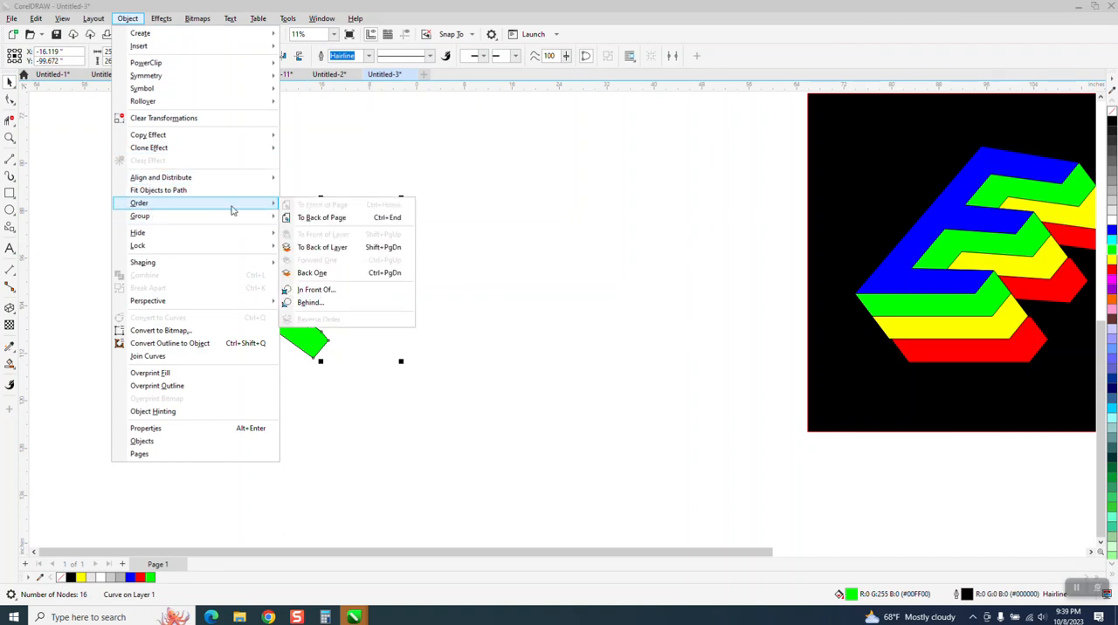
left_click(325, 218)
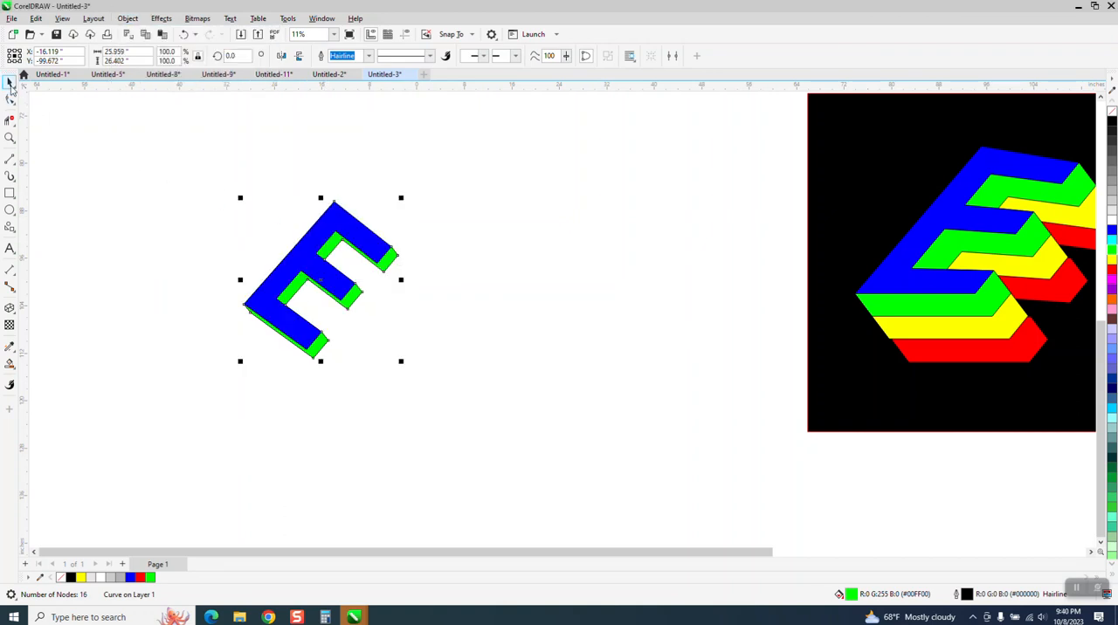
Duplicate the green E twice, placing each copy farther down and to the right, and fill the copies yellow and red
left_click(429, 230)
left_click(398, 259)
left_click_drag(398, 258, 491, 325)
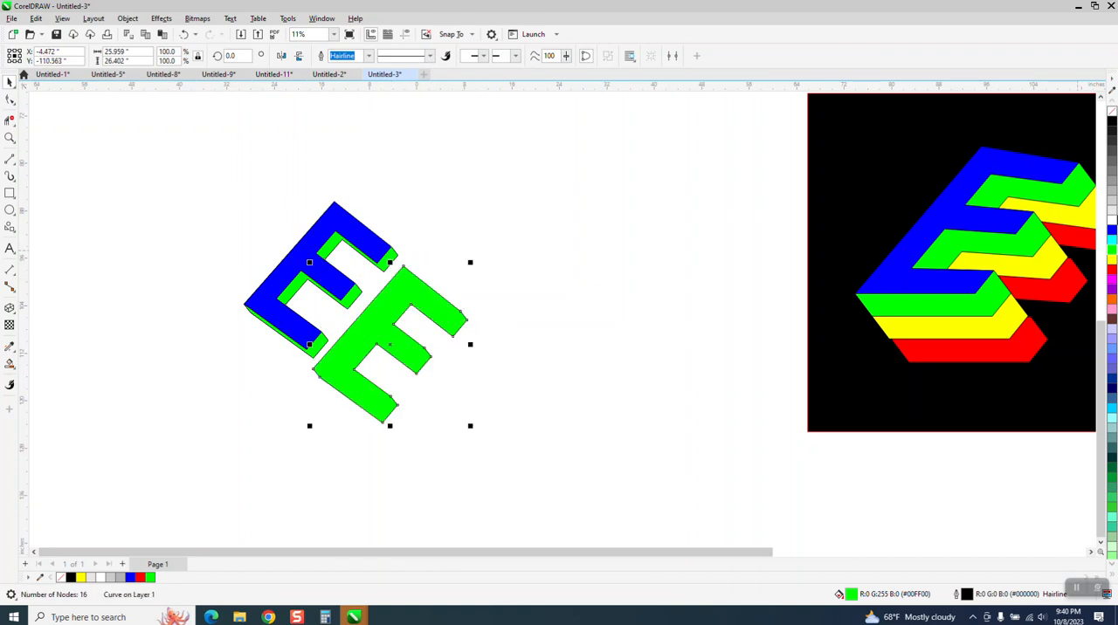
left_click(1112, 264)
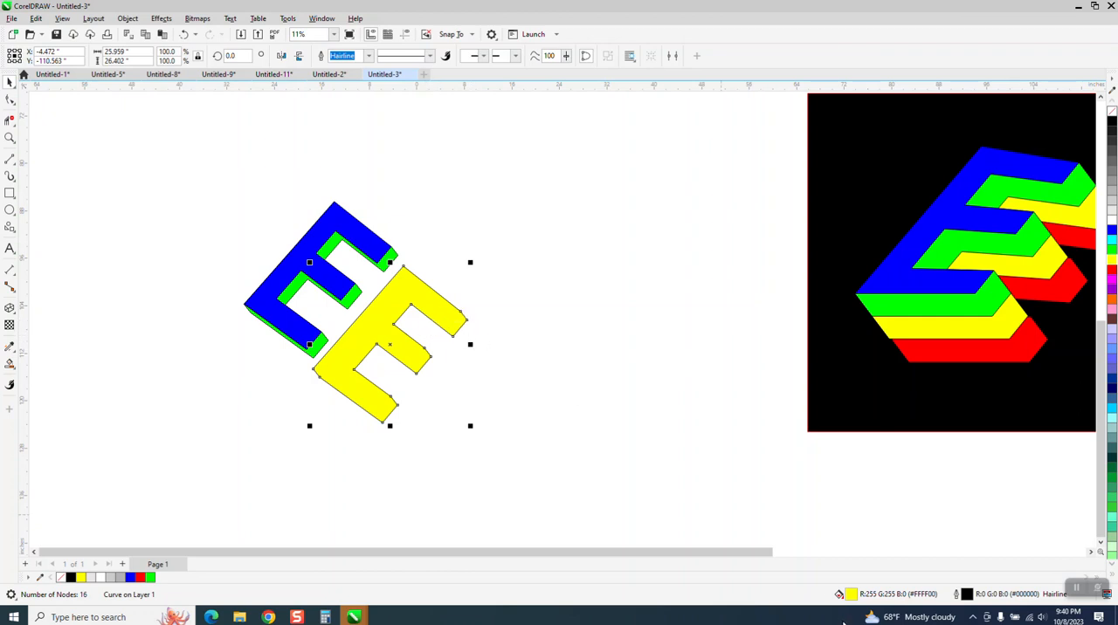
left_click_drag(469, 325, 631, 401)
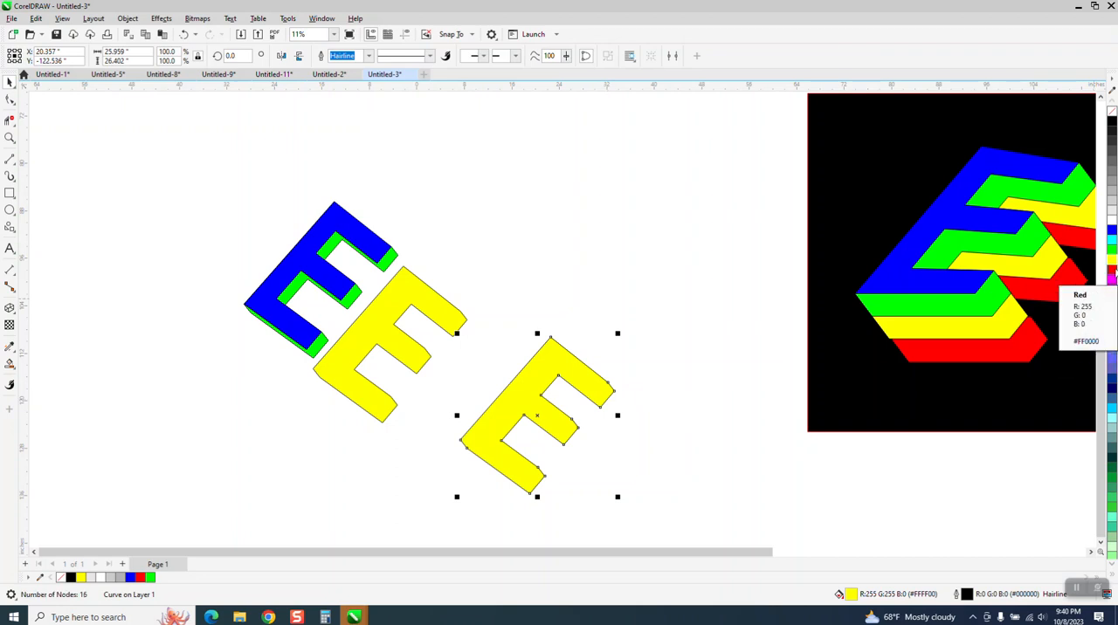
left_click(1112, 275)
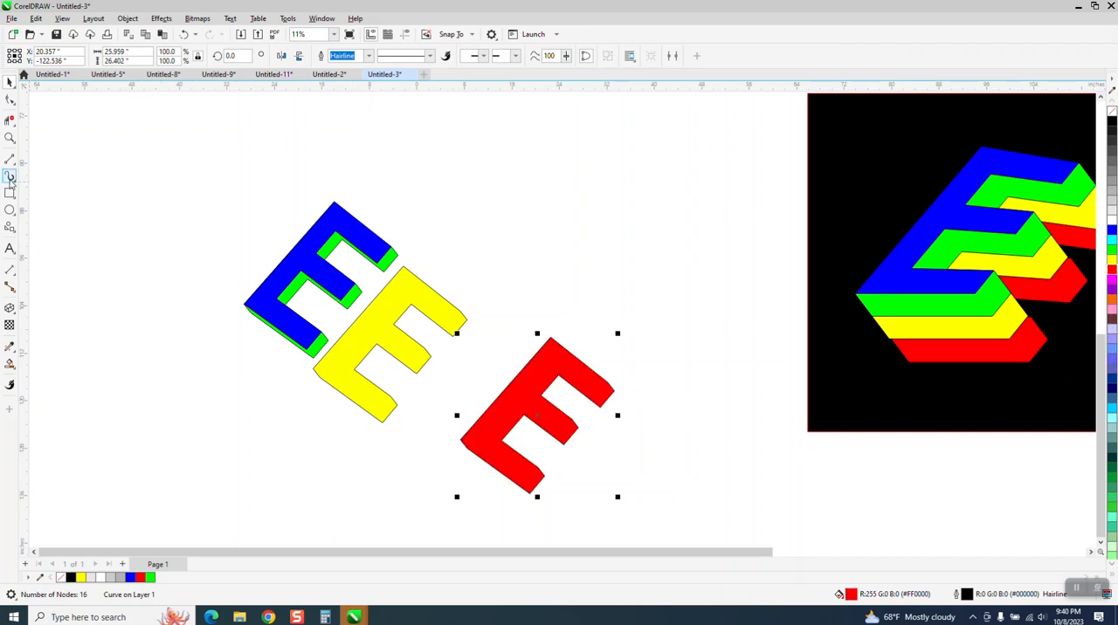
Snap the yellow E against the green layer with a slight down-right offset and send it to the back of the page
left_click(9, 137)
left_click_drag(201, 180, 668, 468)
left_click(8, 84)
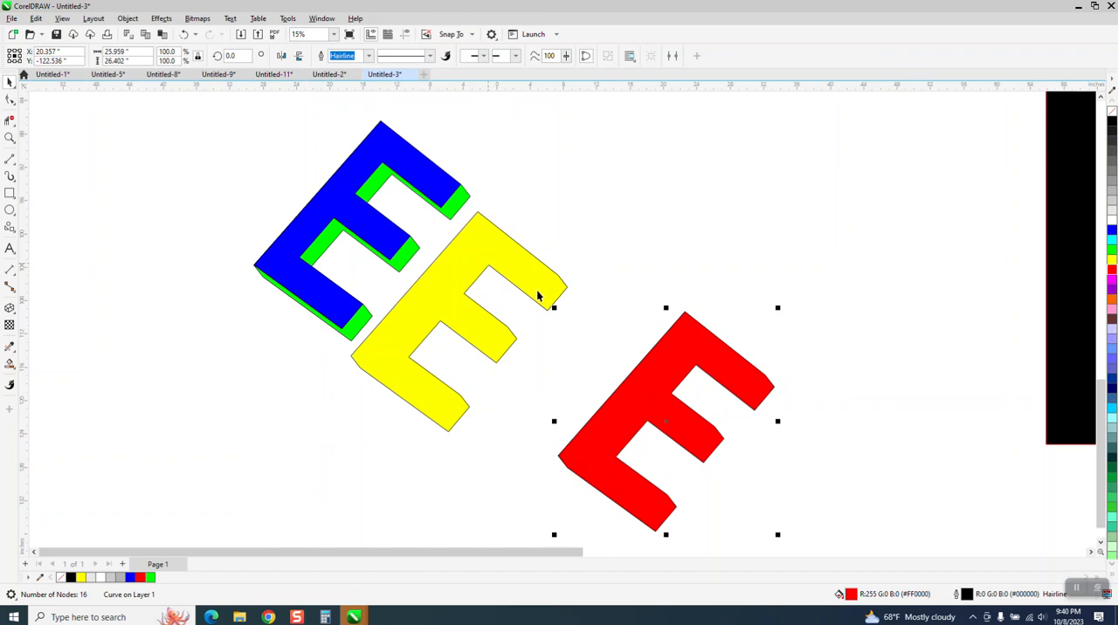
left_click_drag(548, 316, 422, 248)
left_click(128, 18)
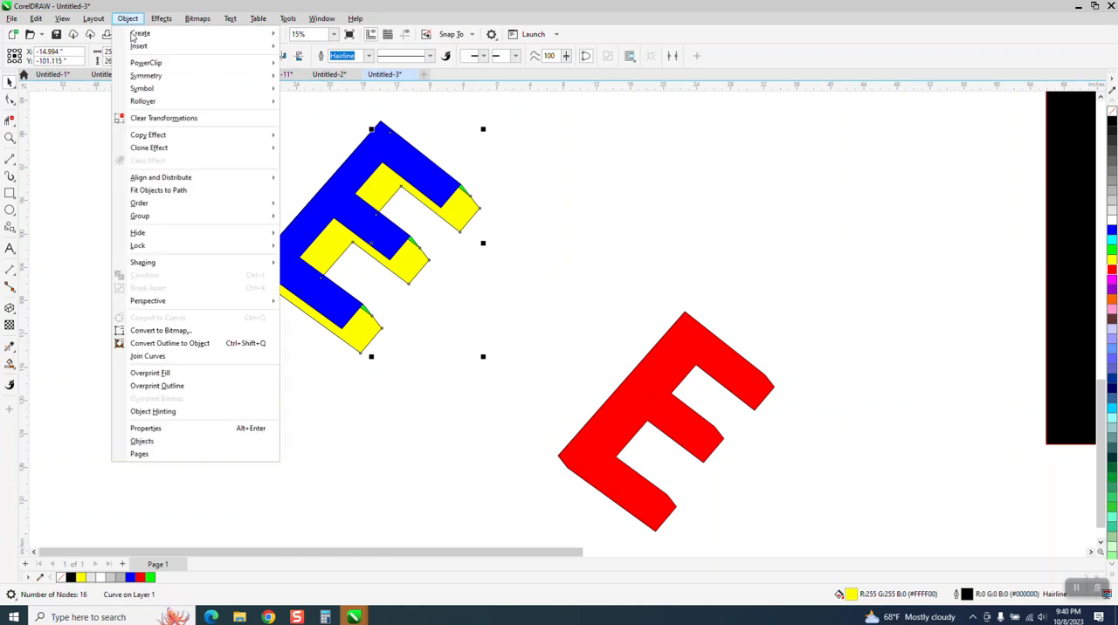
mouse_move(148, 203)
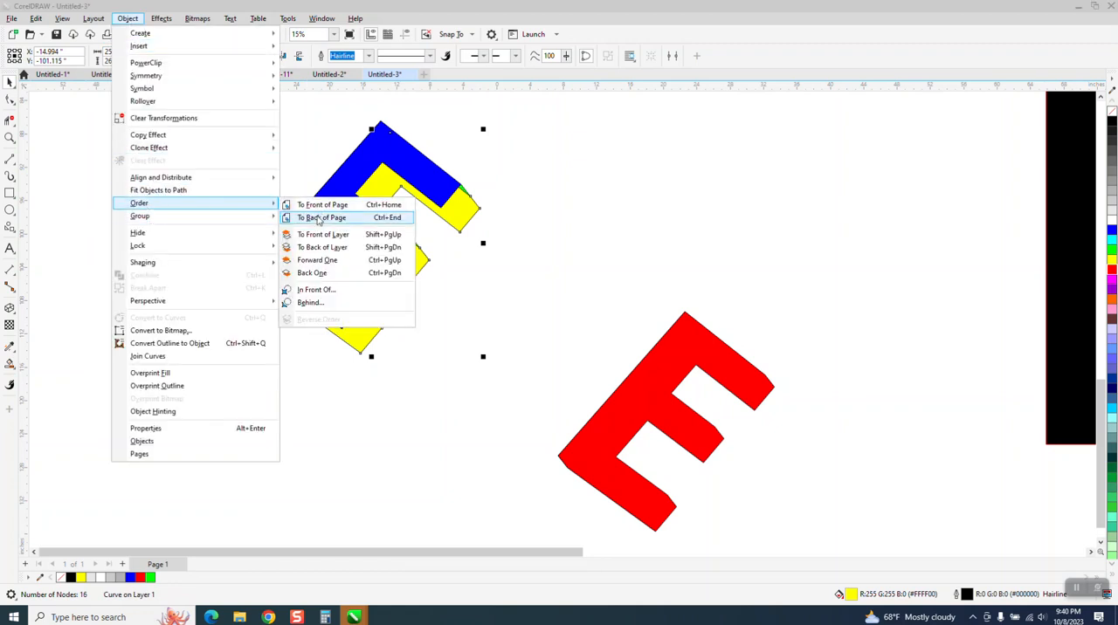
left_click(318, 218)
Send the red E to the back of the page and snap it against the yellow layer, offset slightly down and right
left_click(693, 355)
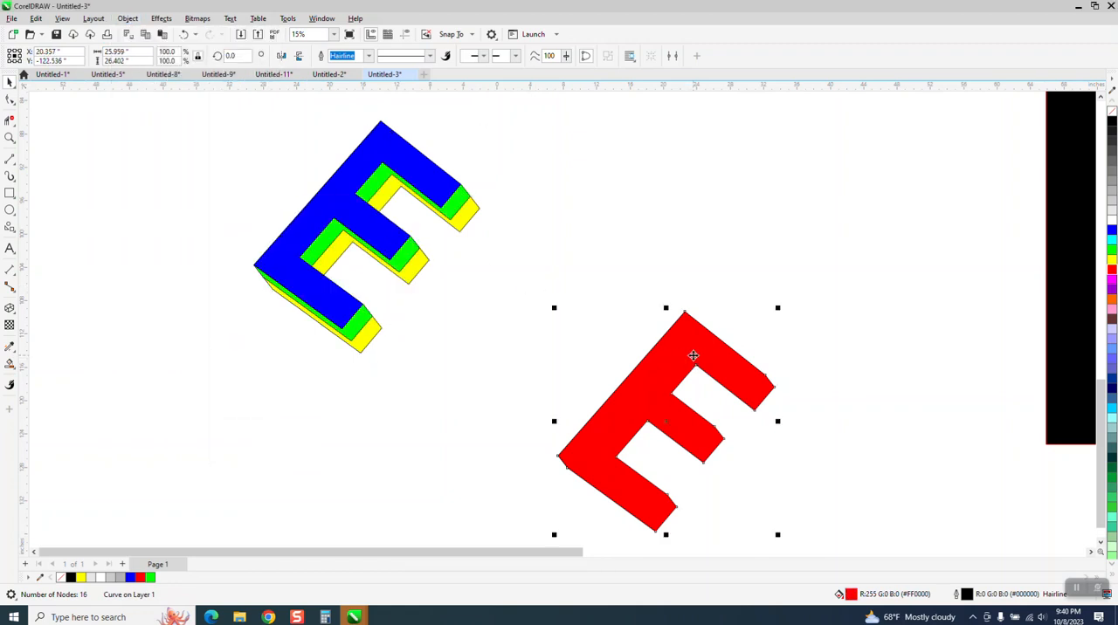
left_click(127, 19)
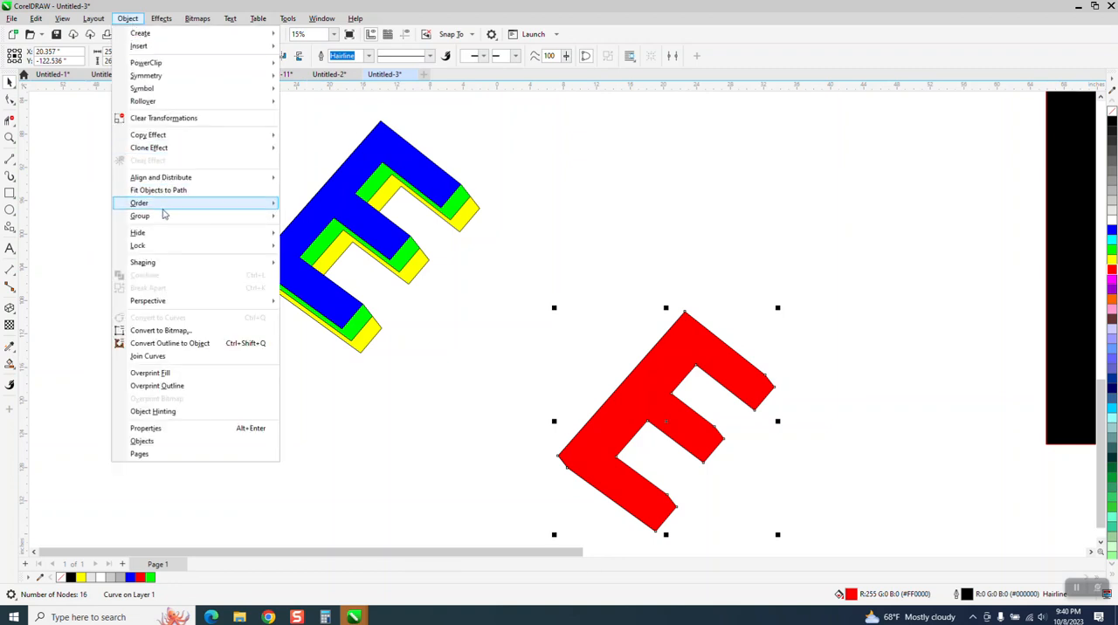
mouse_move(166, 206)
left_click(323, 219)
left_click_drag(675, 336, 514, 281)
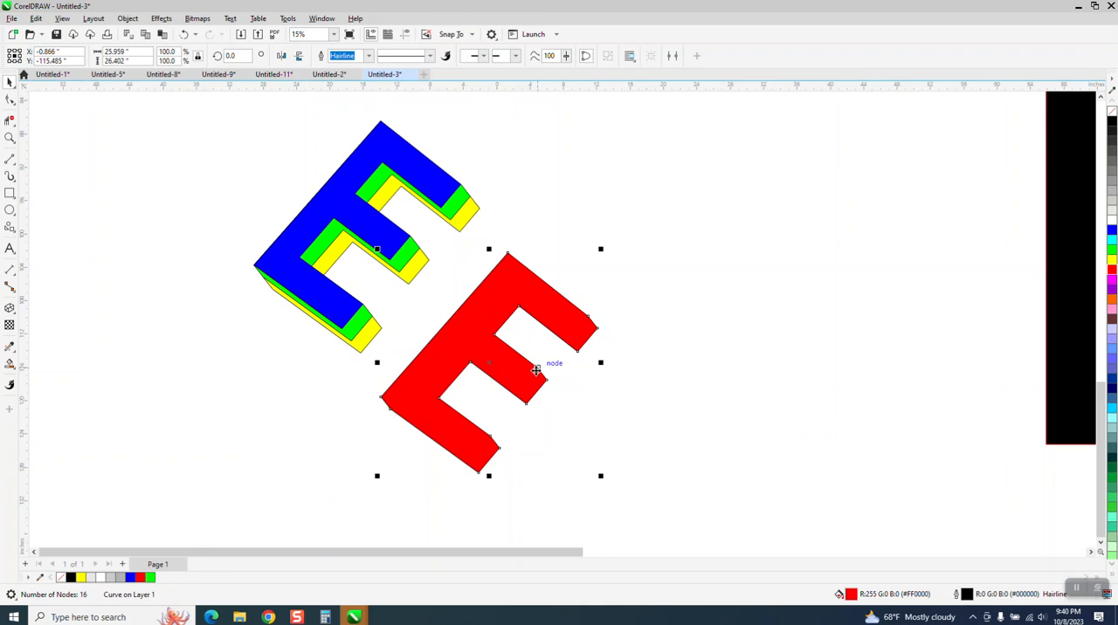
left_click_drag(515, 359, 439, 257)
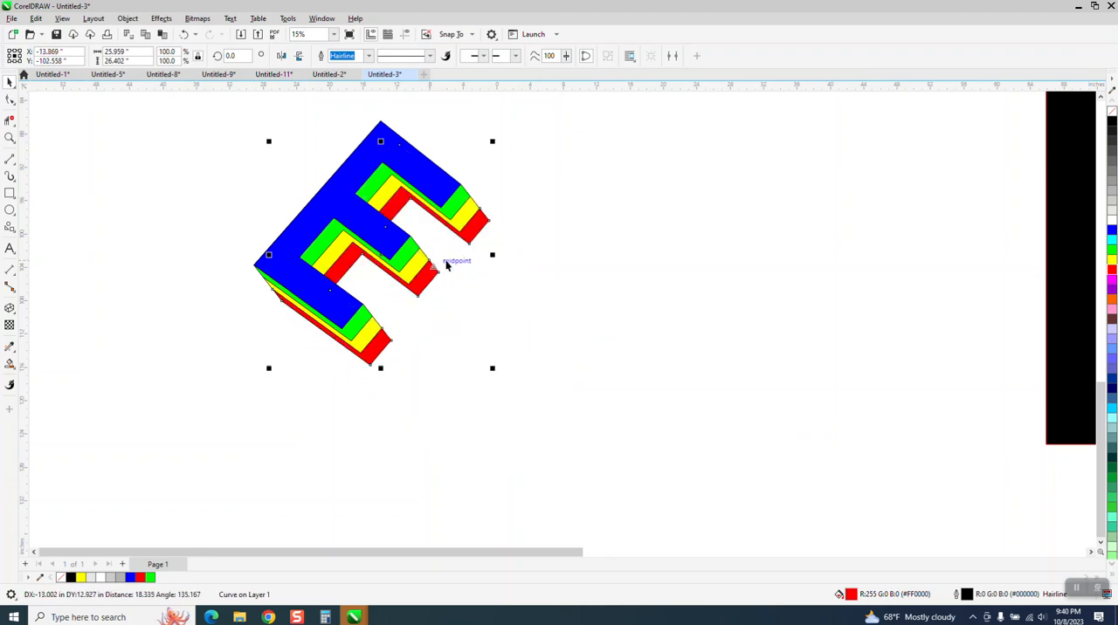
left_click(482, 281)
Draw a rectangle about 46.1 by 47 inches around the new layered E and fill it black
scroll(467, 288, "down", 5)
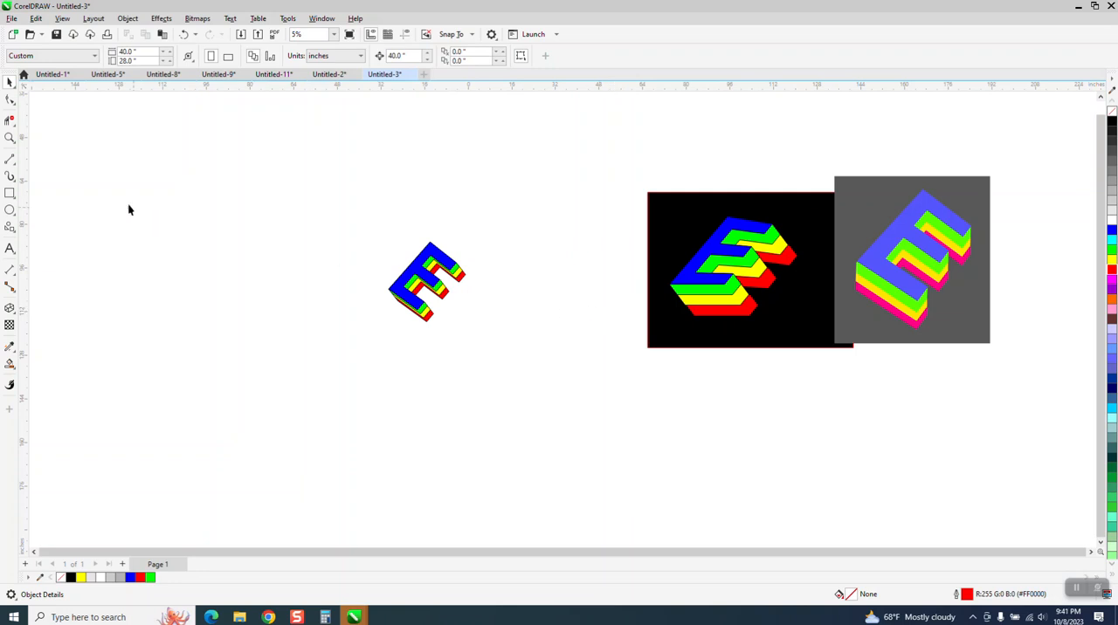
left_click(10, 193)
left_click_drag(361, 218, 490, 348)
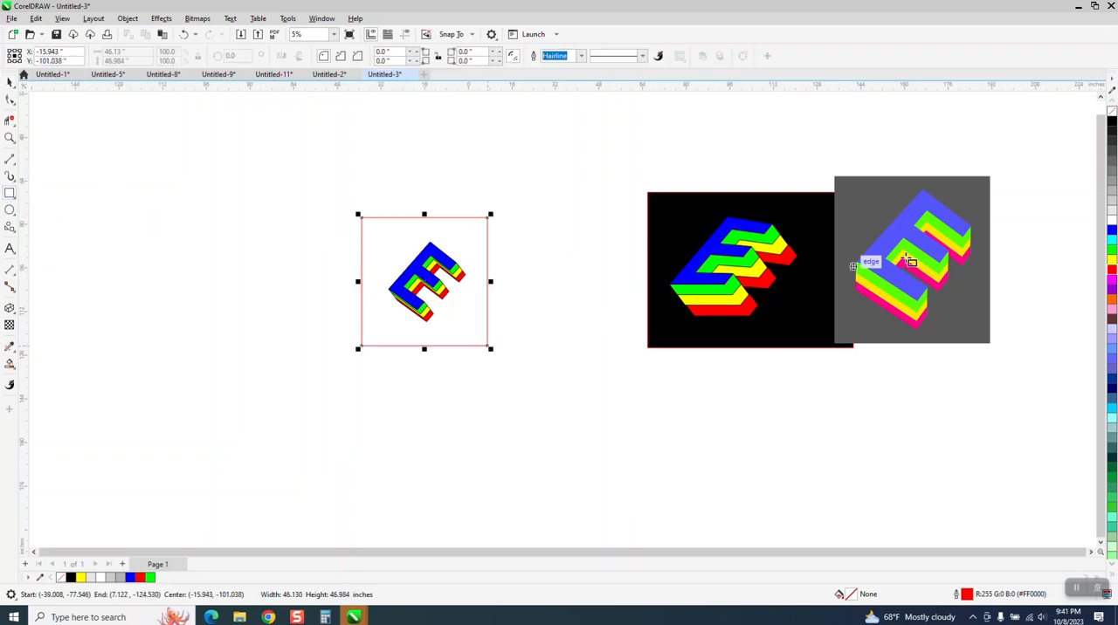
left_click(1110, 125)
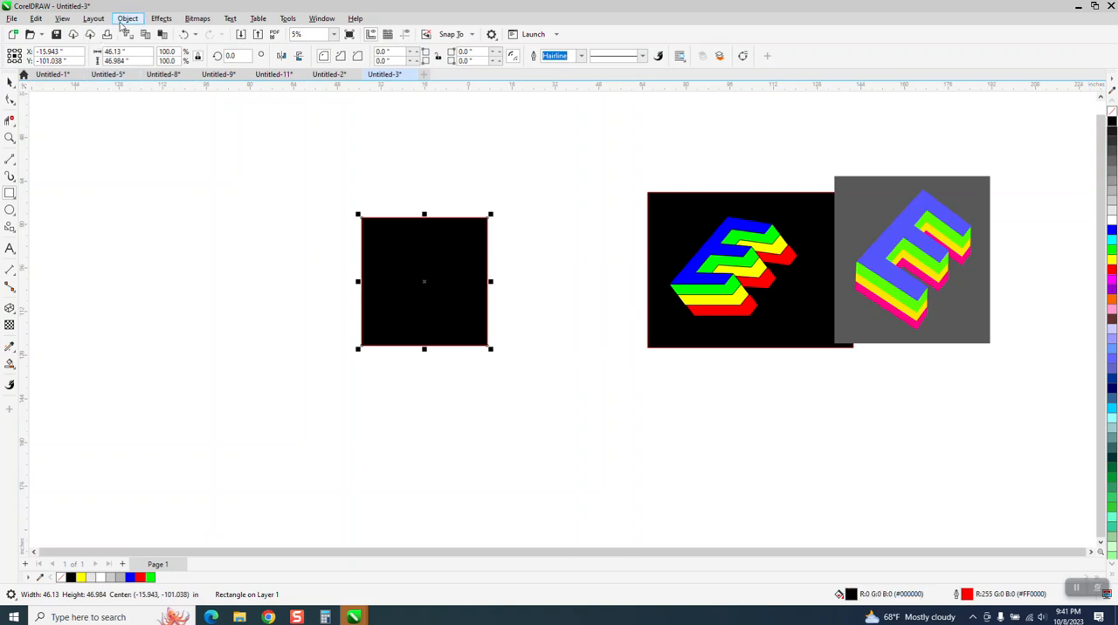
Send the new black rectangle to the back of the page, behind the layered E
left_click(125, 19)
mouse_move(252, 207)
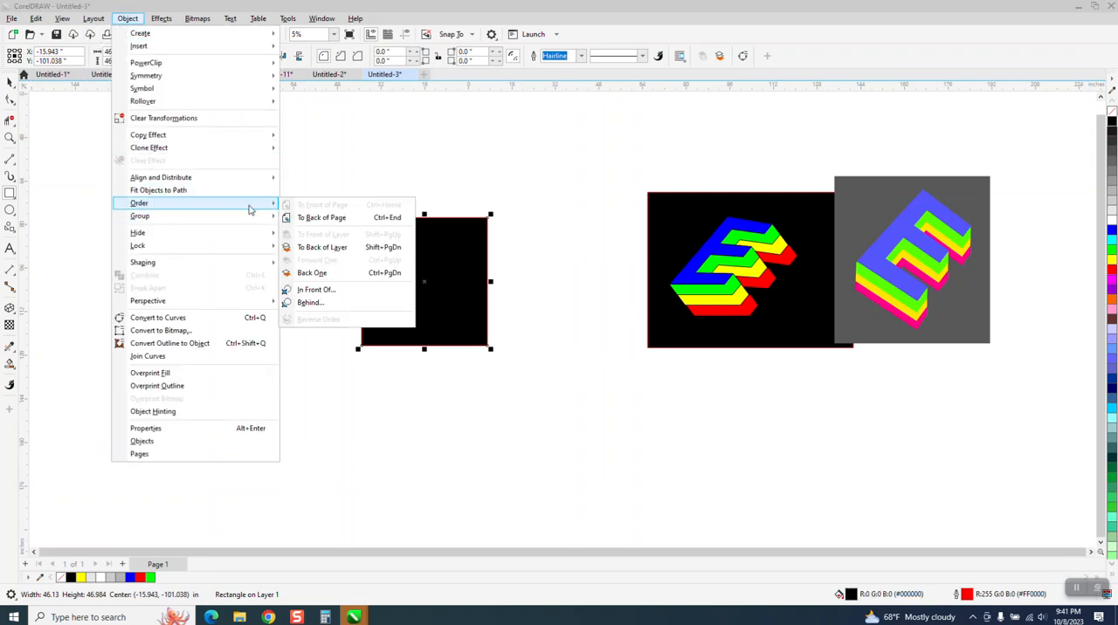
left_click(314, 219)
left_click(9, 138)
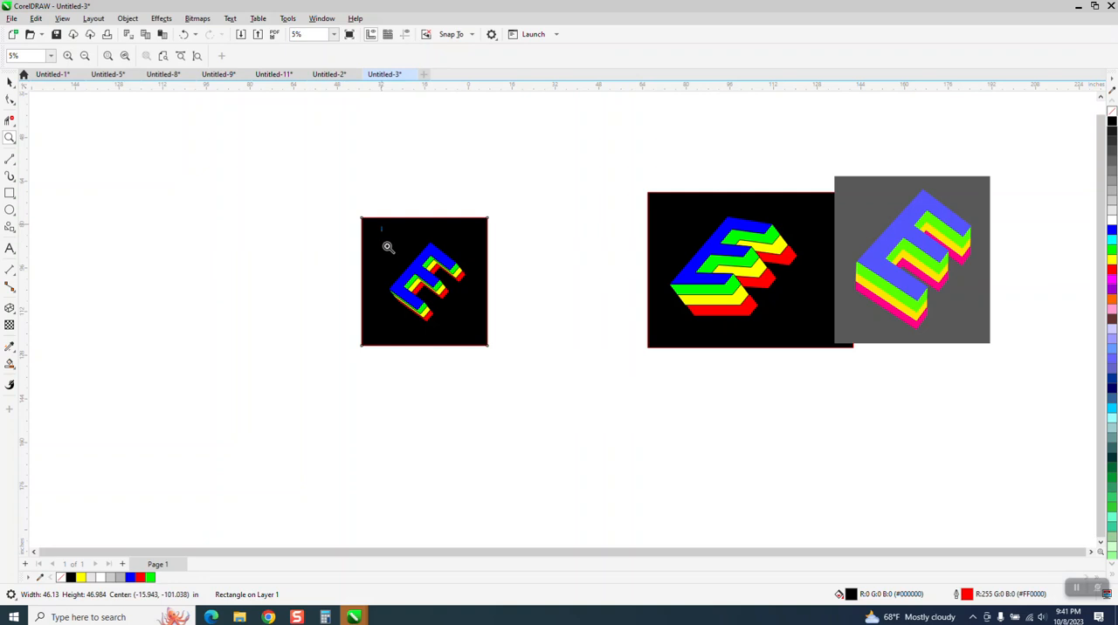
left_click_drag(388, 248, 633, 388)
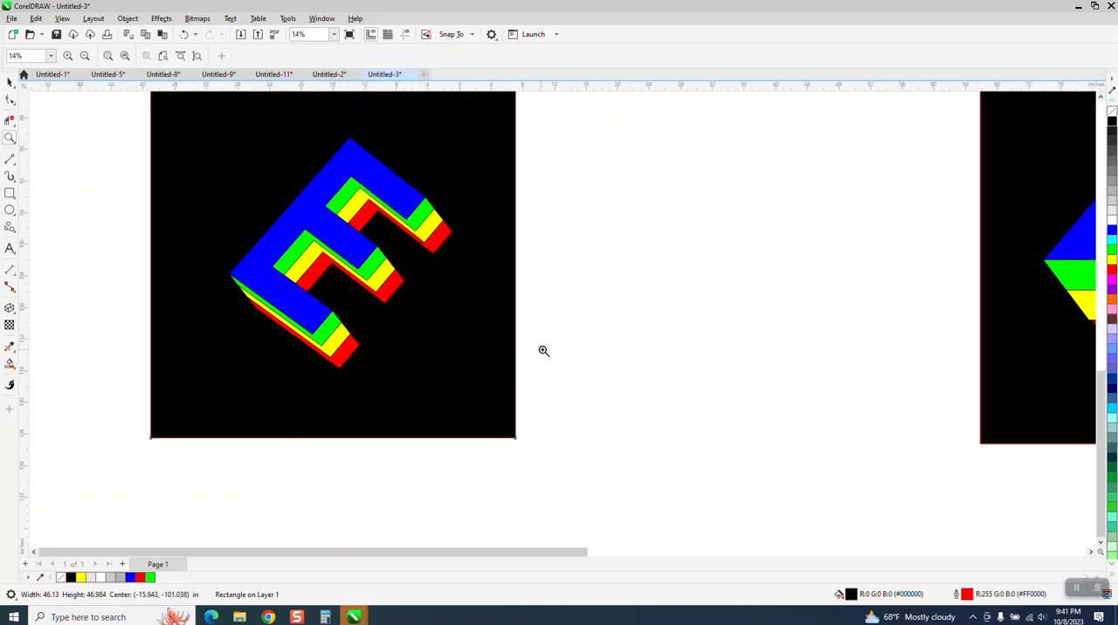